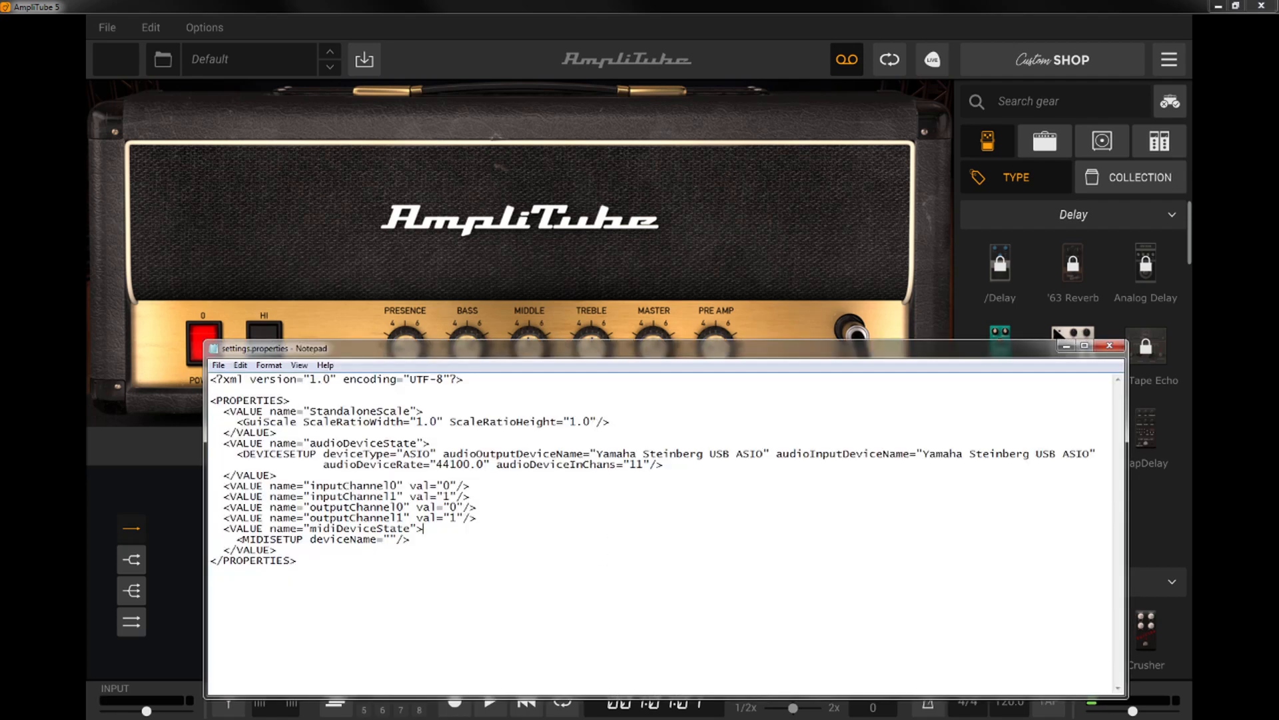
- Bring the AmpliTube 5 settings folder into view and open its settings.properties file in Notepad
click(1055, 331)
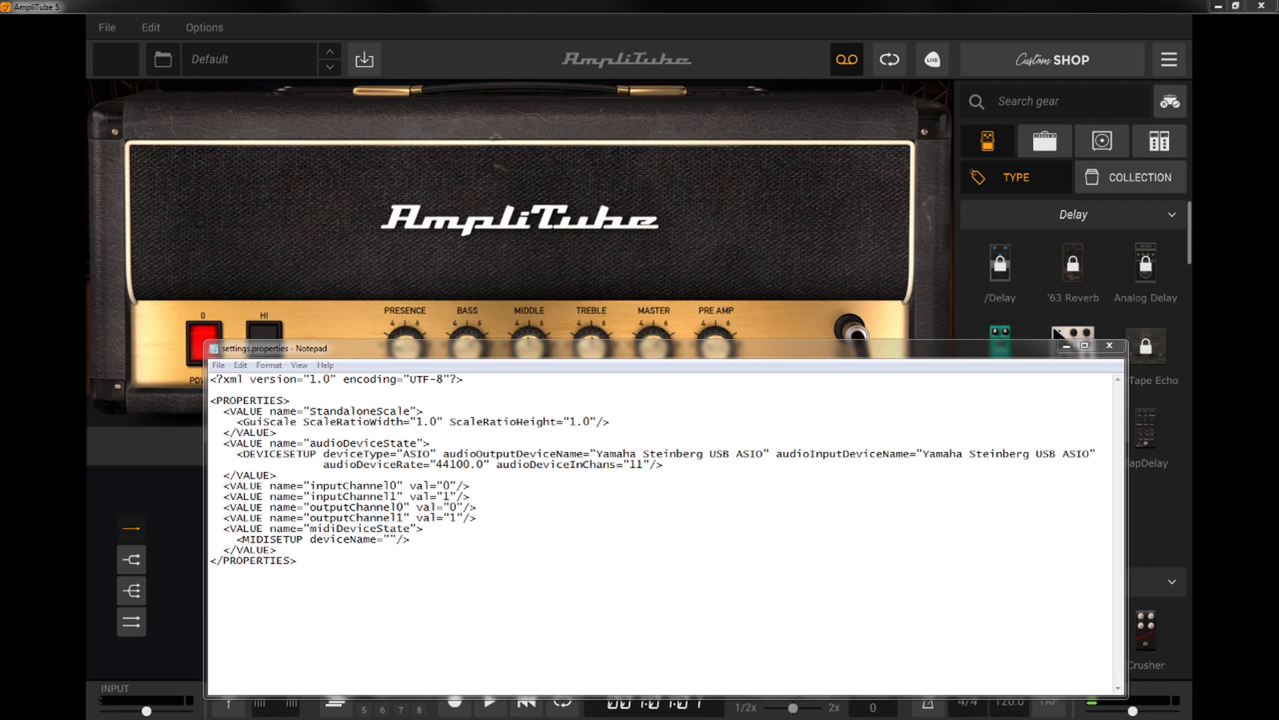
drag(599, 719, 618, 638)
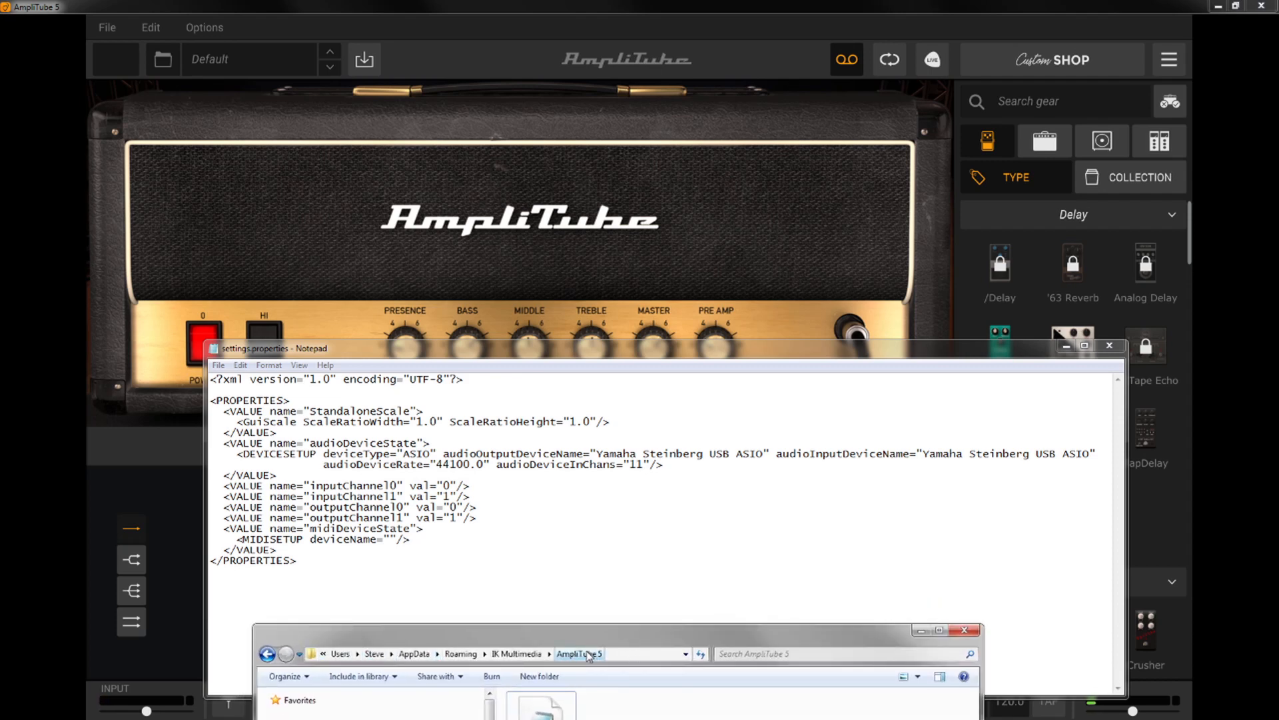
drag(629, 634, 633, 587)
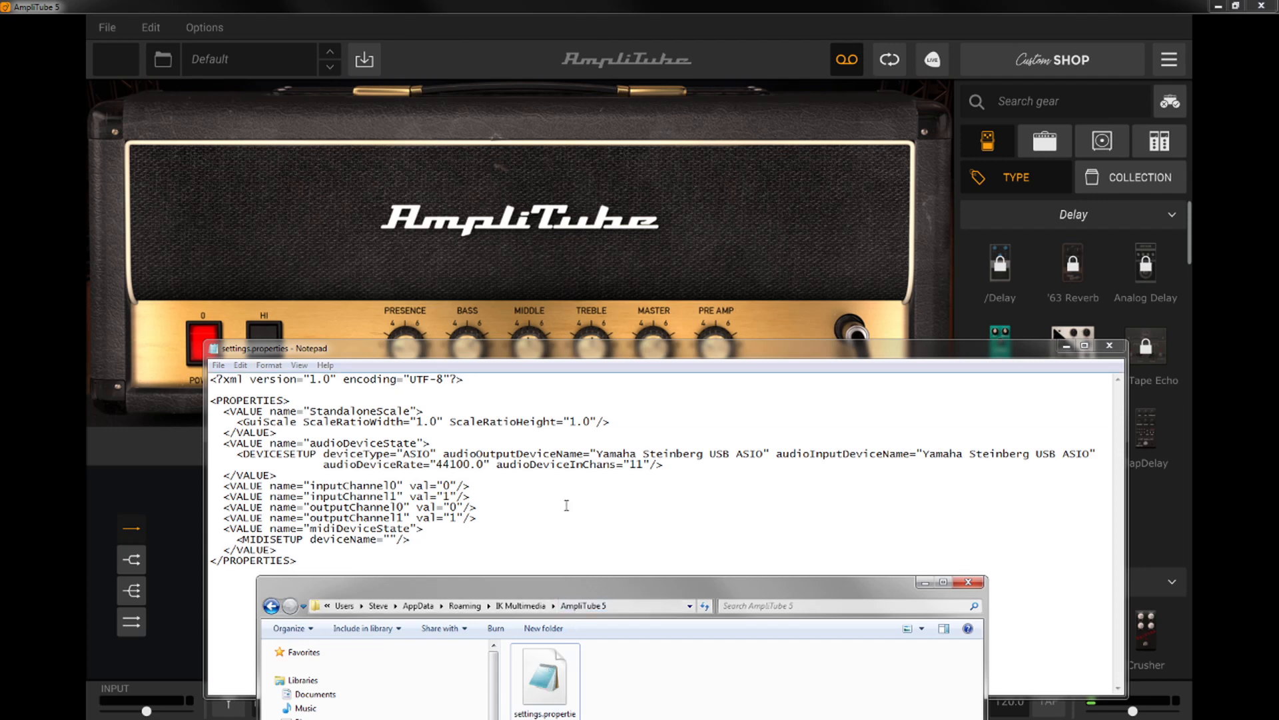
double_click(545, 675)
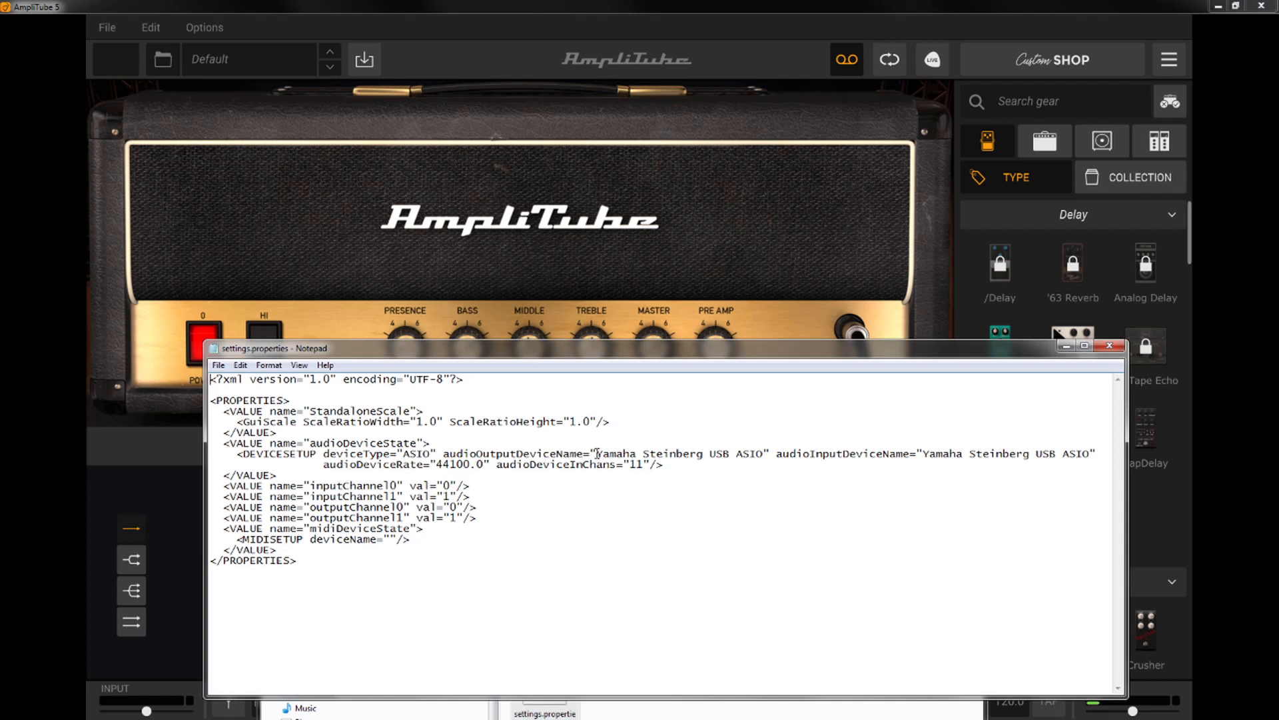
- Examine the audio device names, the audioDeviceInChans value and the StandaloneScale lines in settings.properties
drag(597, 454, 764, 454)
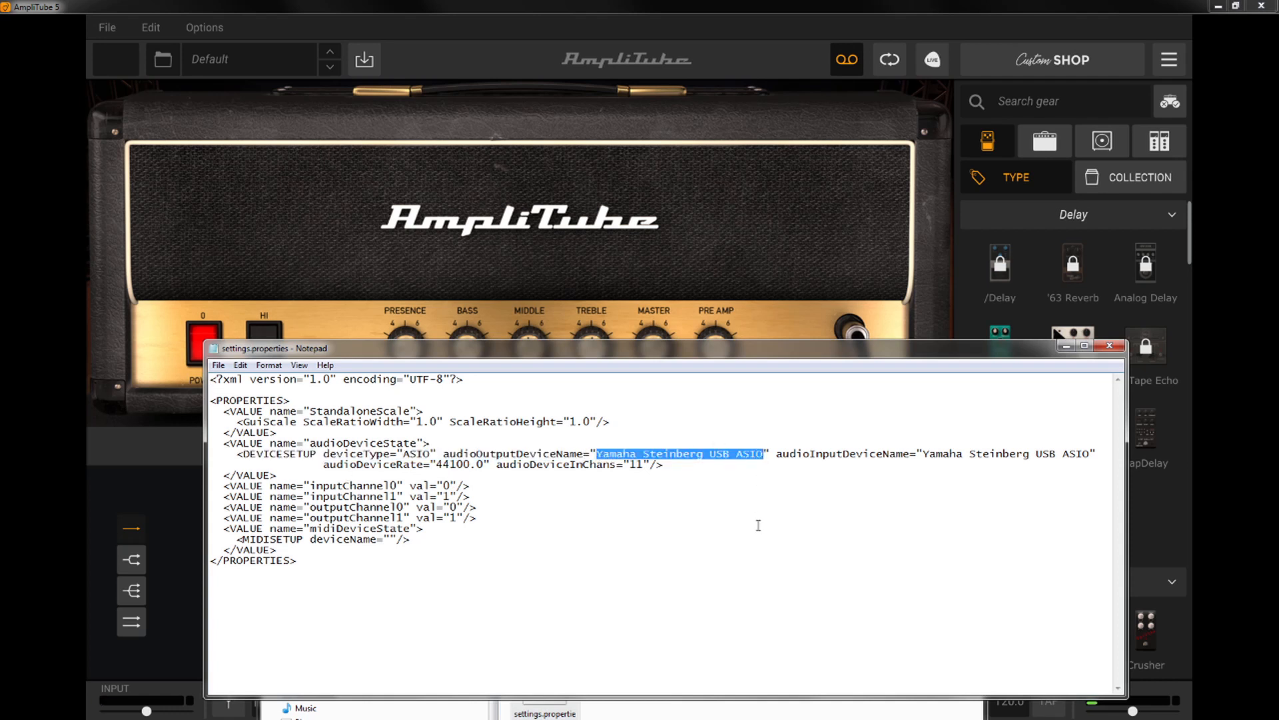
drag(924, 453, 1092, 455)
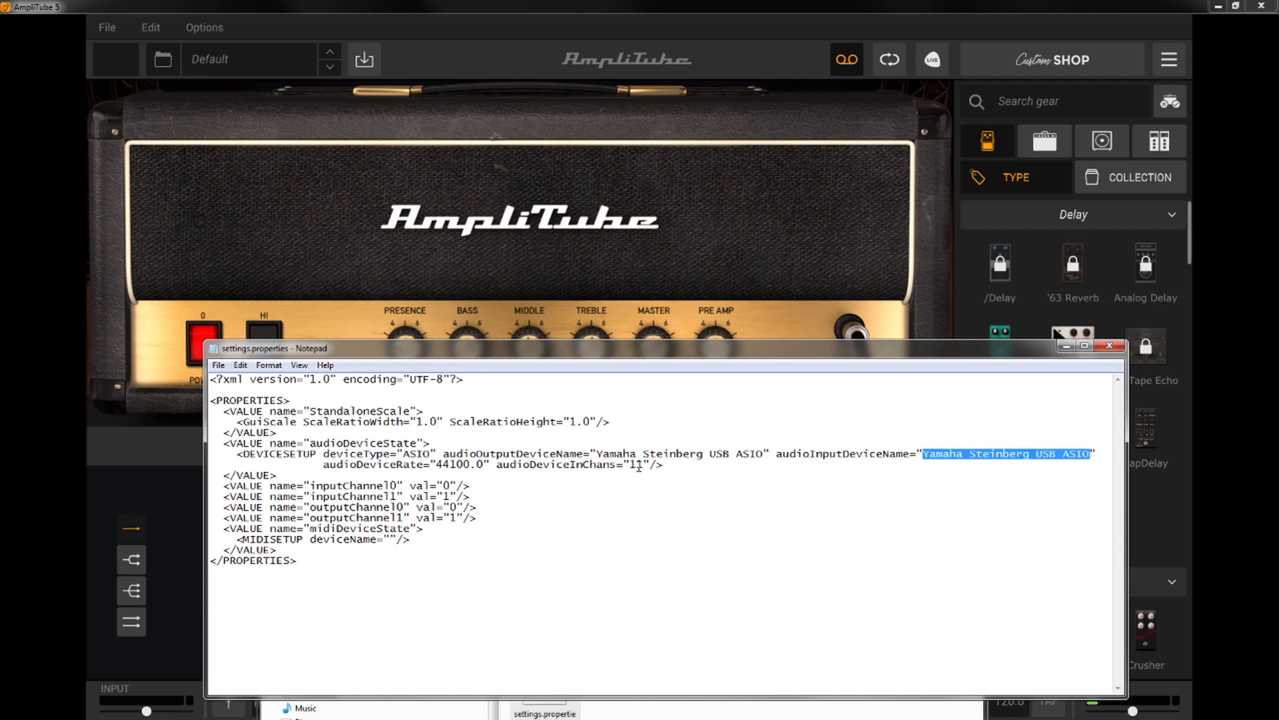
drag(637, 465, 644, 466)
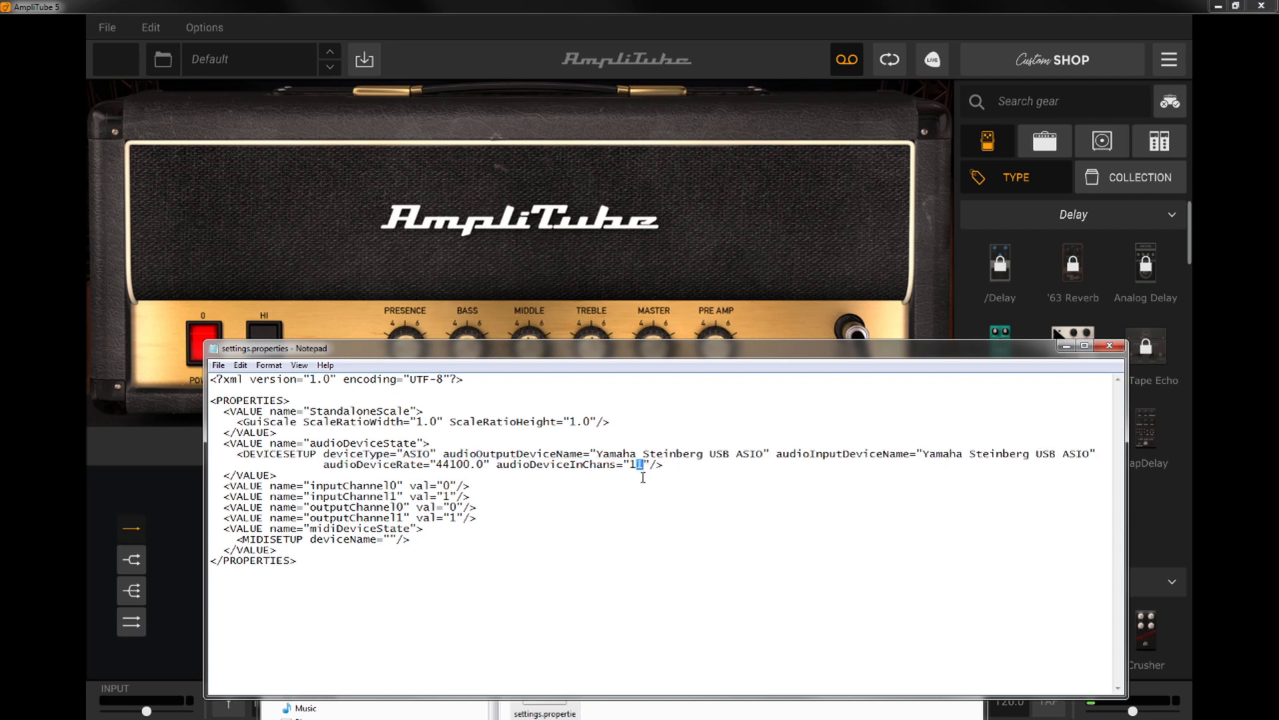
click(330, 574)
drag(612, 422, 214, 412)
click(307, 412)
drag(620, 422, 190, 413)
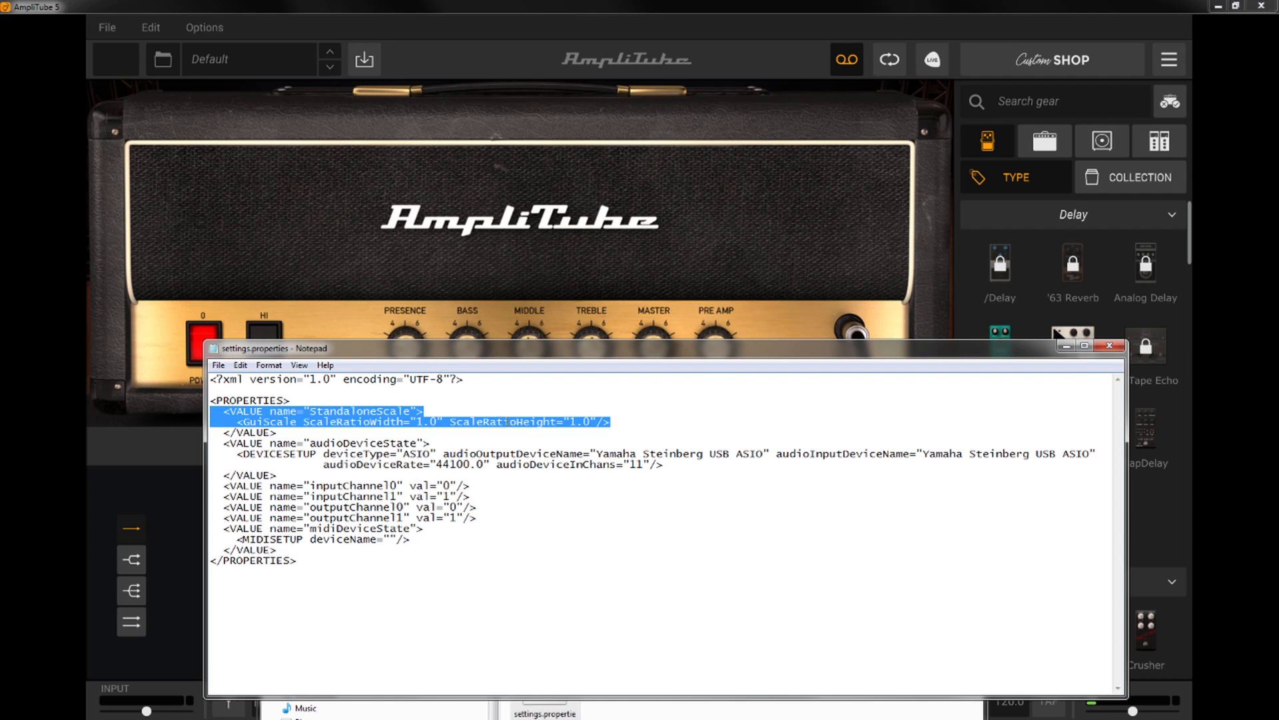
- Compare the audioOutputDeviceName and audioInputDeviceName entries with their values, and review the rest of the settings text
drag(443, 454, 451, 454)
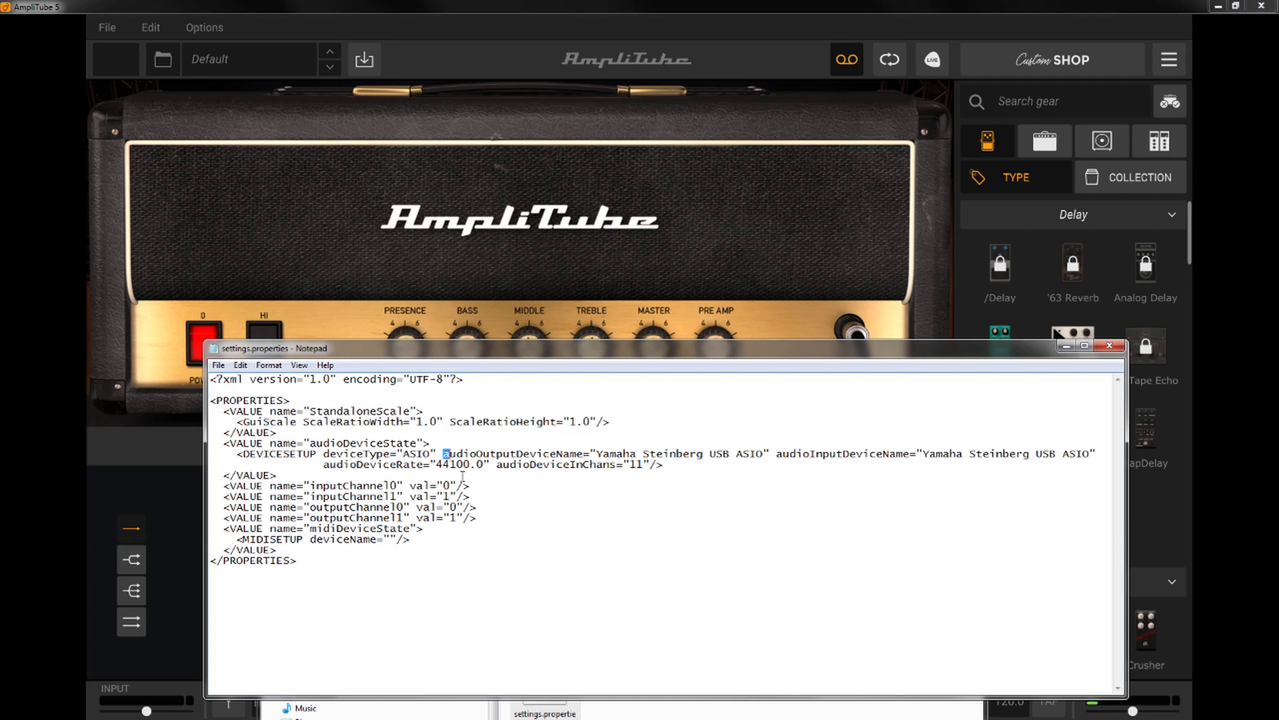
click(475, 479)
drag(443, 454, 586, 454)
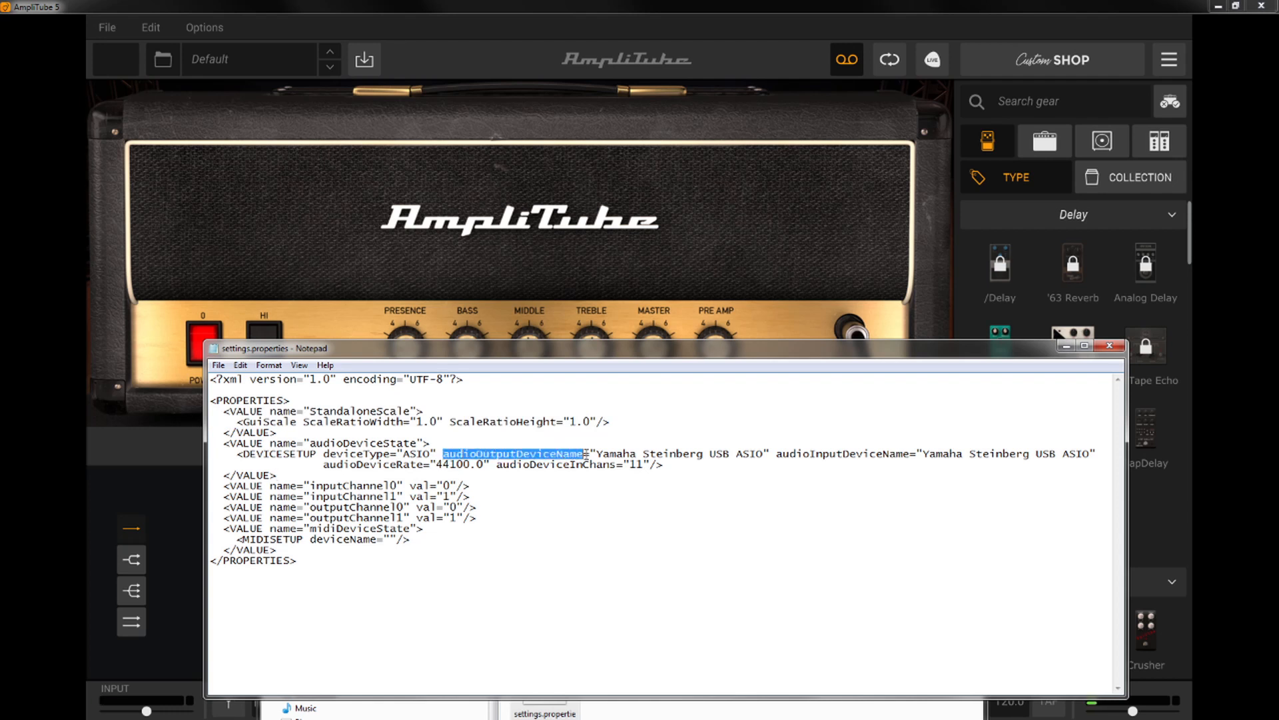
drag(776, 454, 910, 454)
drag(601, 454, 764, 451)
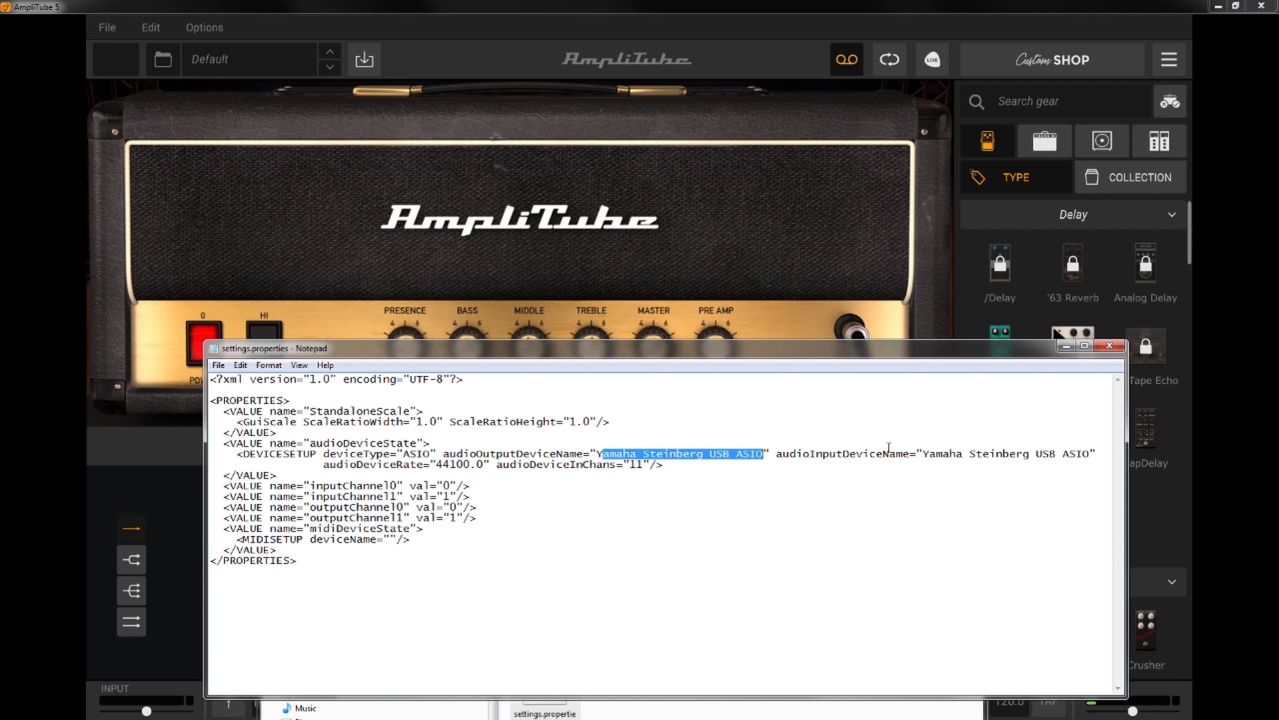
drag(923, 456, 1096, 456)
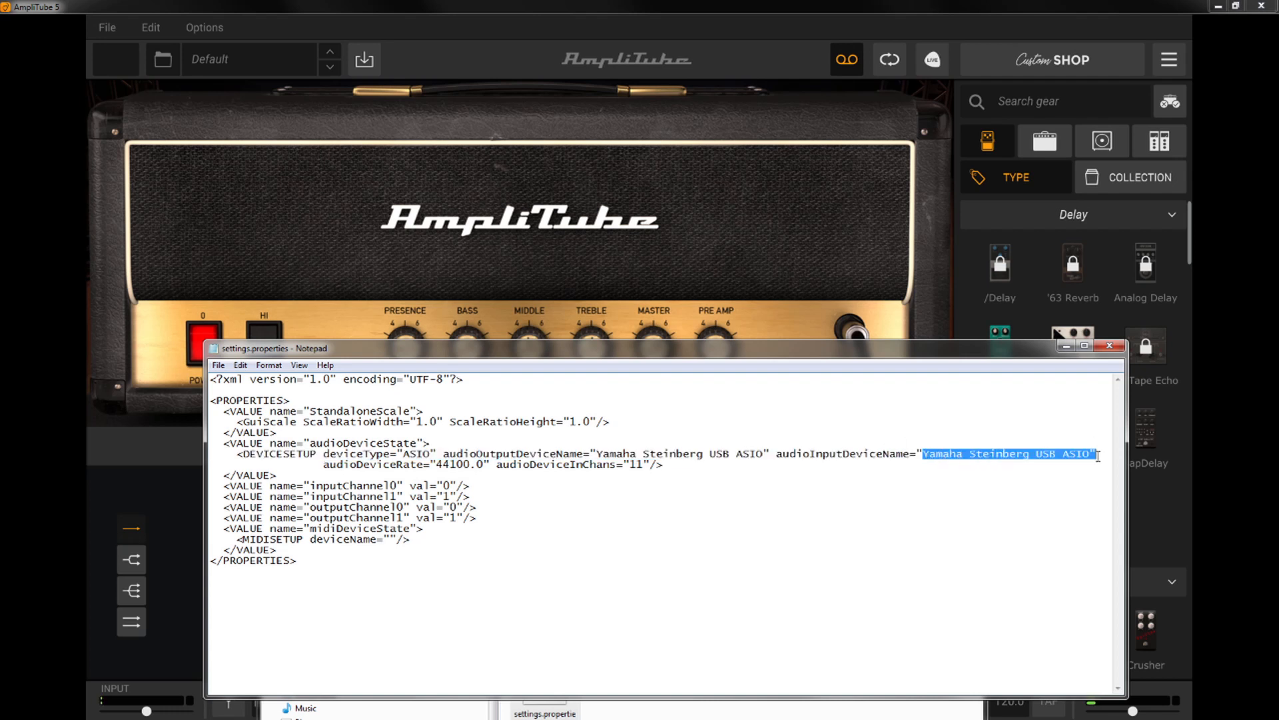
click(712, 518)
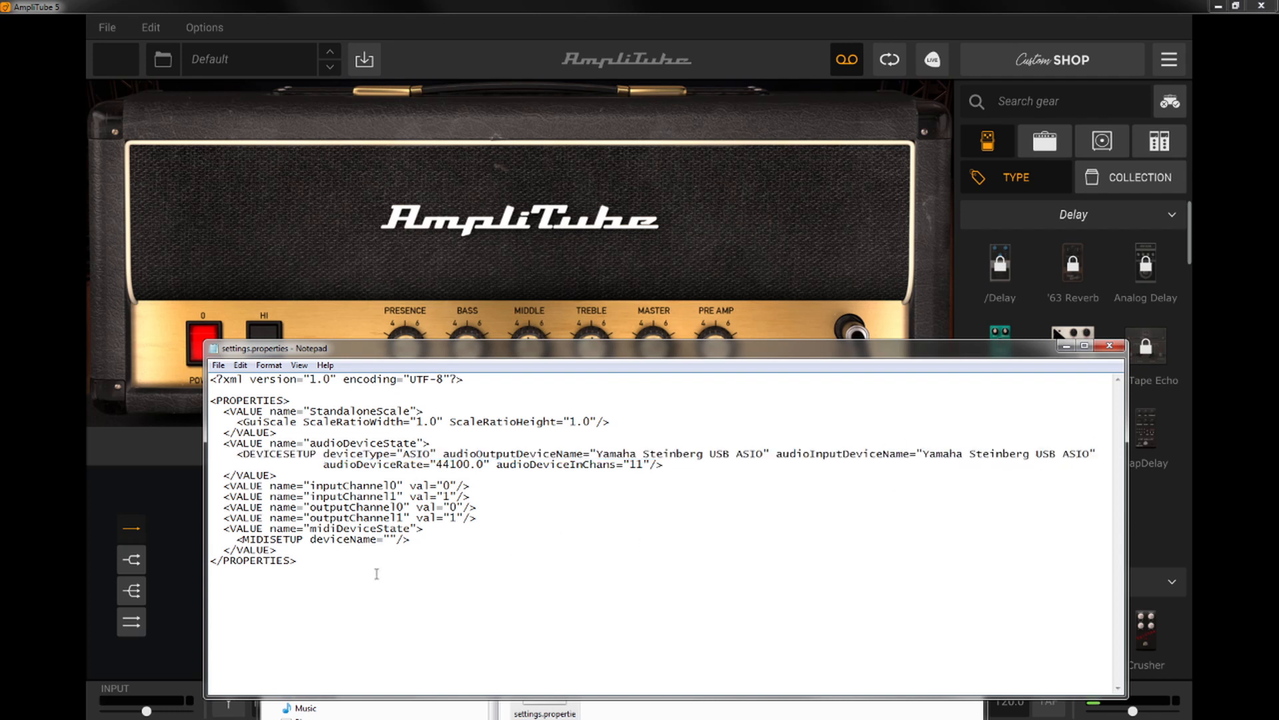
drag(371, 580, 163, 373)
click(305, 572)
drag(353, 574, 357, 454)
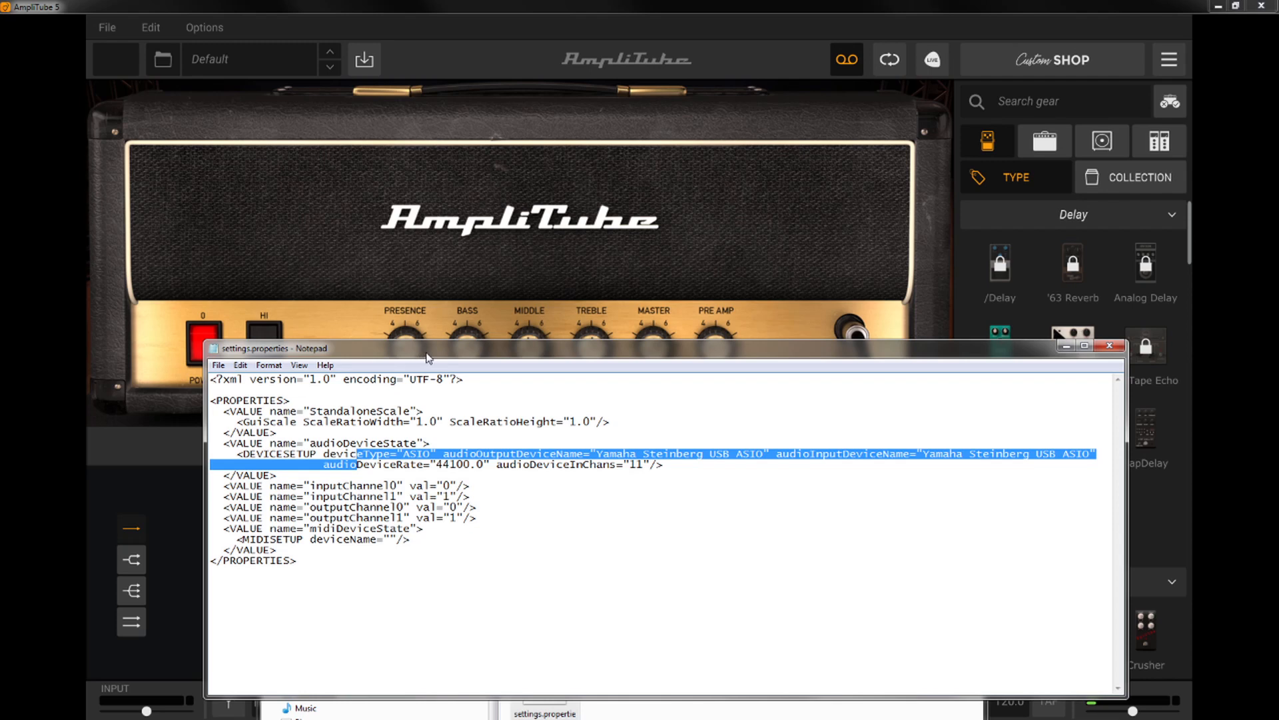
- Move one settings.properties window out of view, and close the other one along with the AmpliTube 5 folder
drag(427, 352, 468, 719)
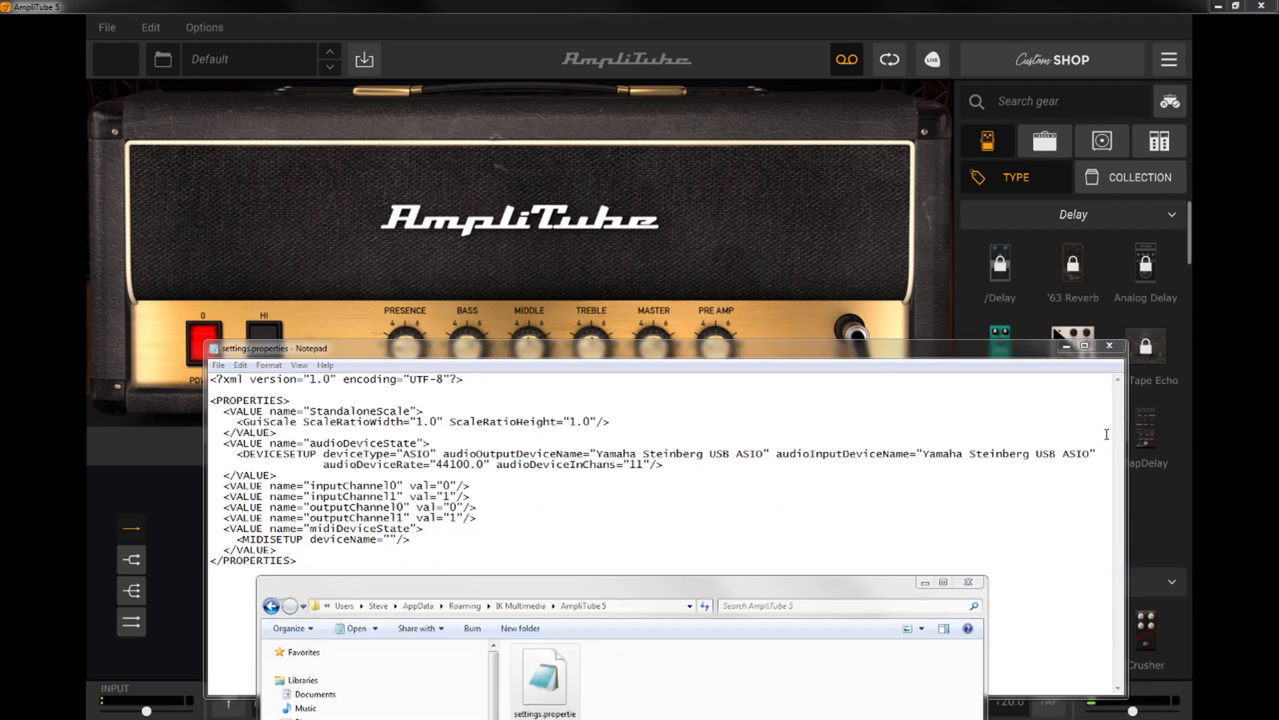
click(1109, 345)
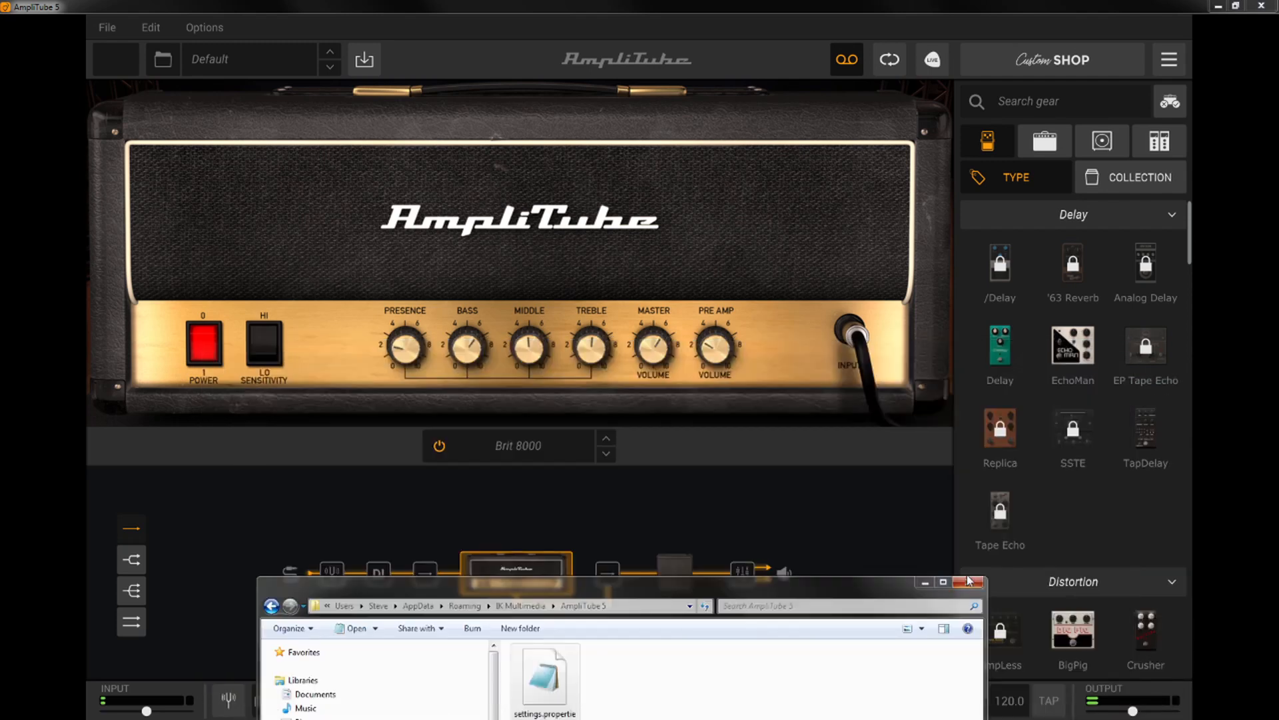
click(968, 581)
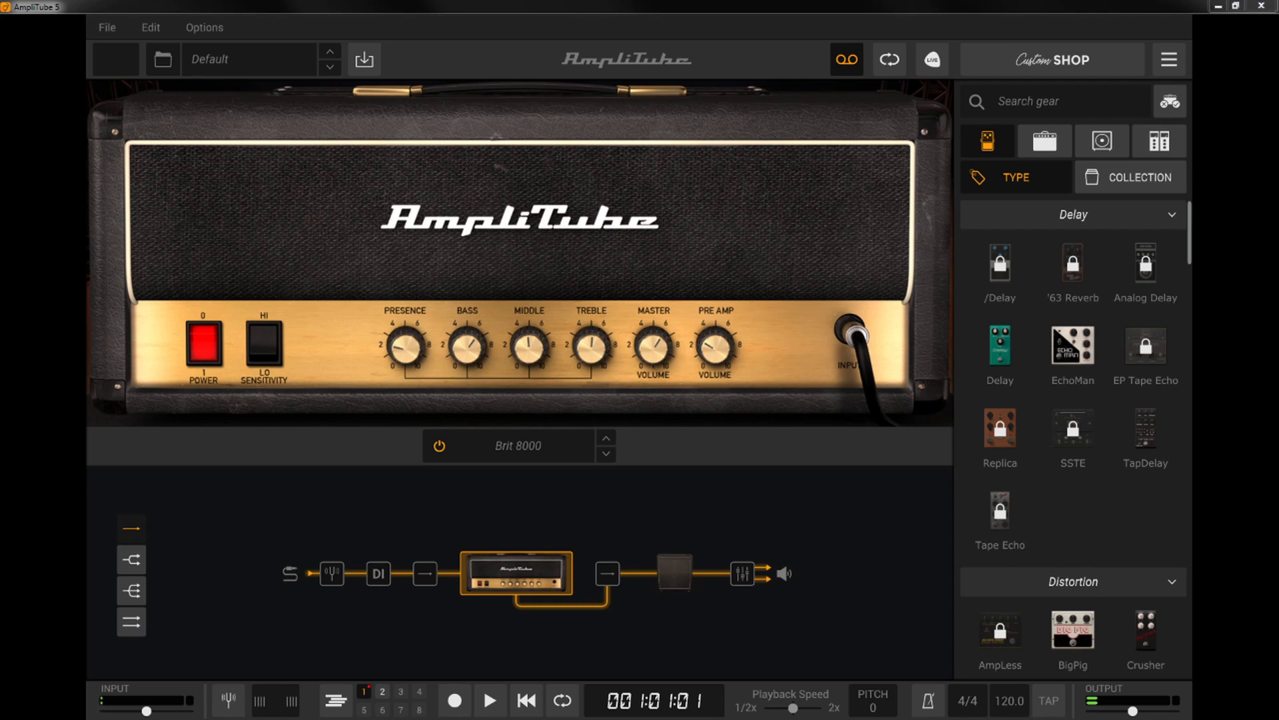
- Check the AmpliTube version on the settings Info page and close the settings
click(1168, 62)
click(796, 188)
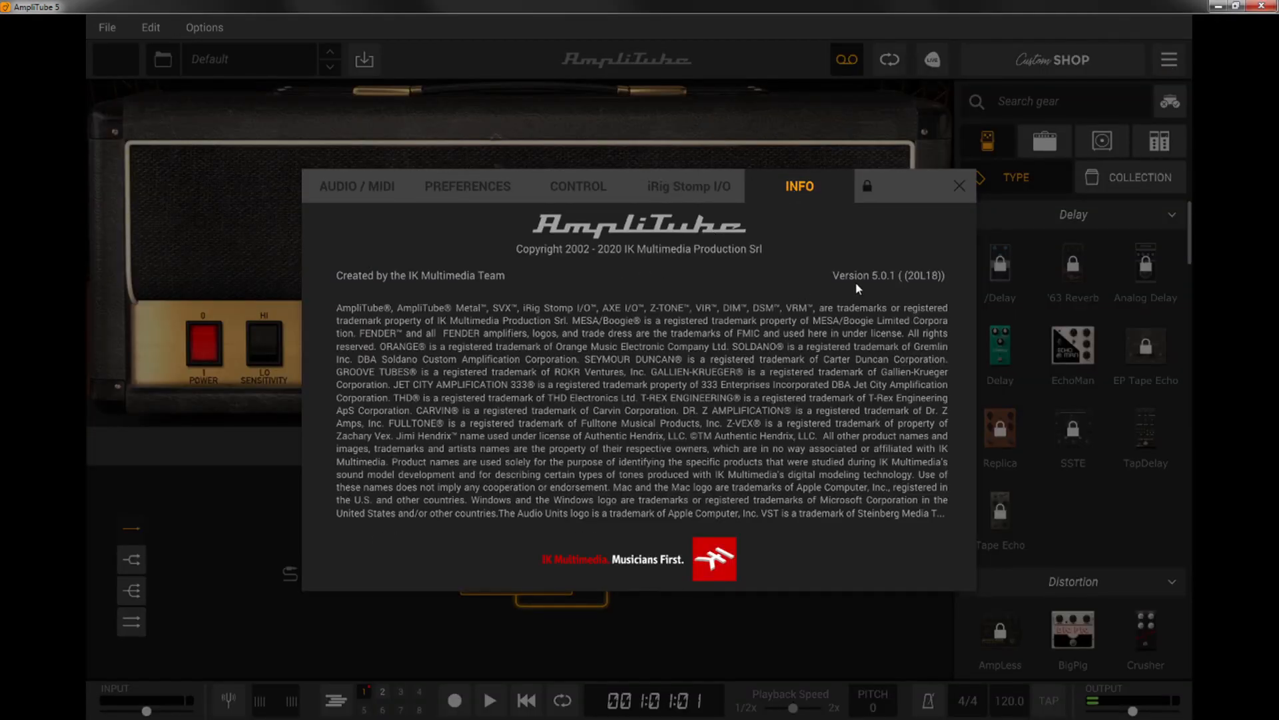
click(960, 187)
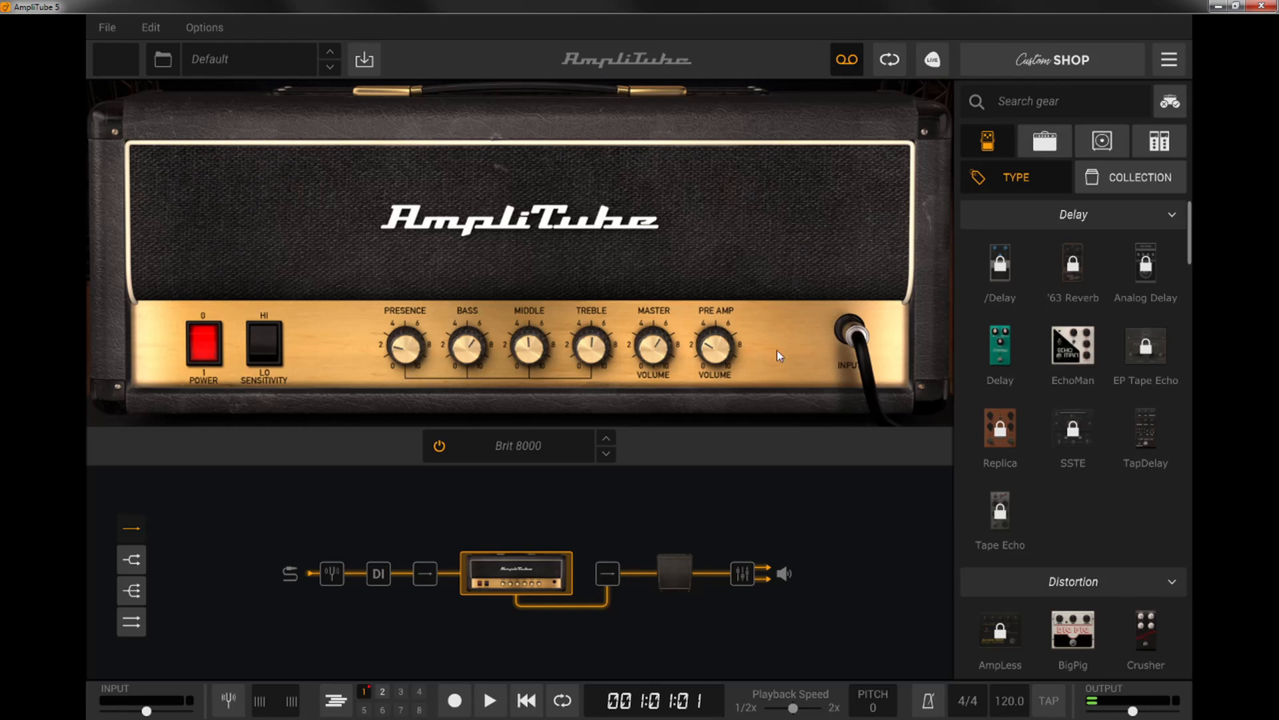
- Set the Brit 8000 amp's Pre Amp volume to 4.3 and lower its Master volume
mouse_move(716, 346)
mouse_down()
mouse_move(723, 175)
mouse_move(725, 327)
mouse_up()
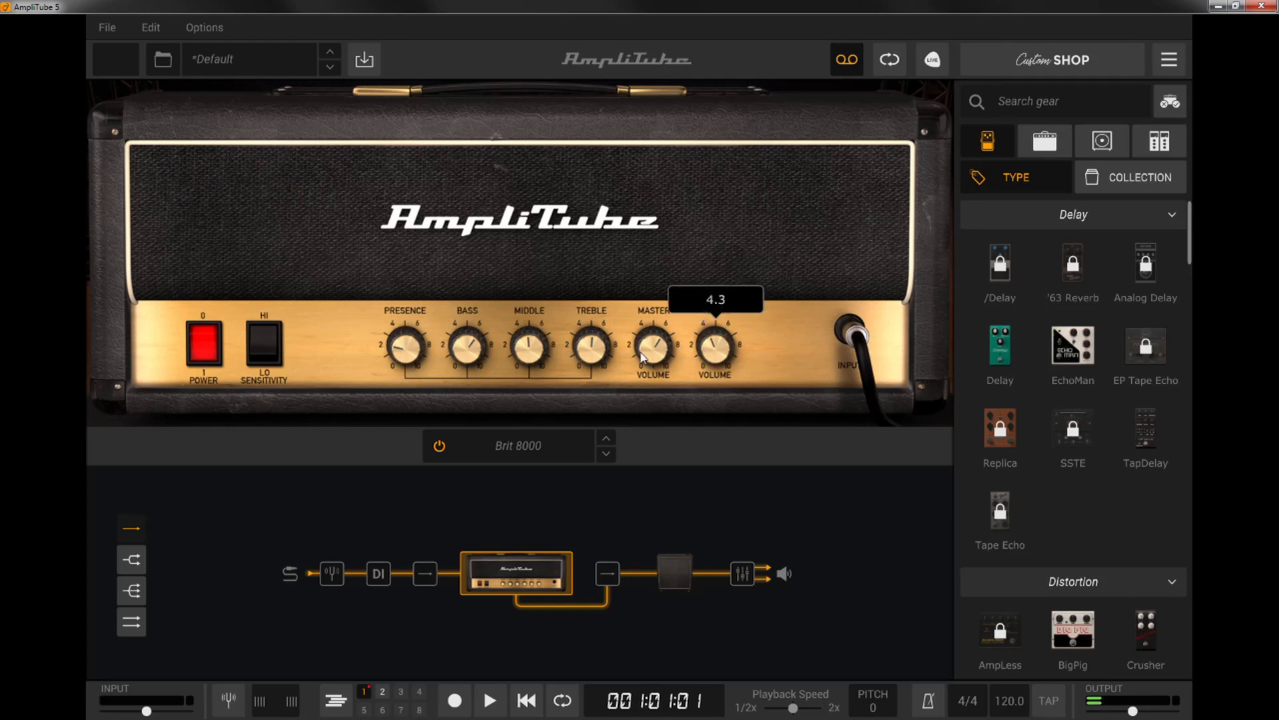
mouse_move(644, 352)
drag(644, 352, 653, 379)
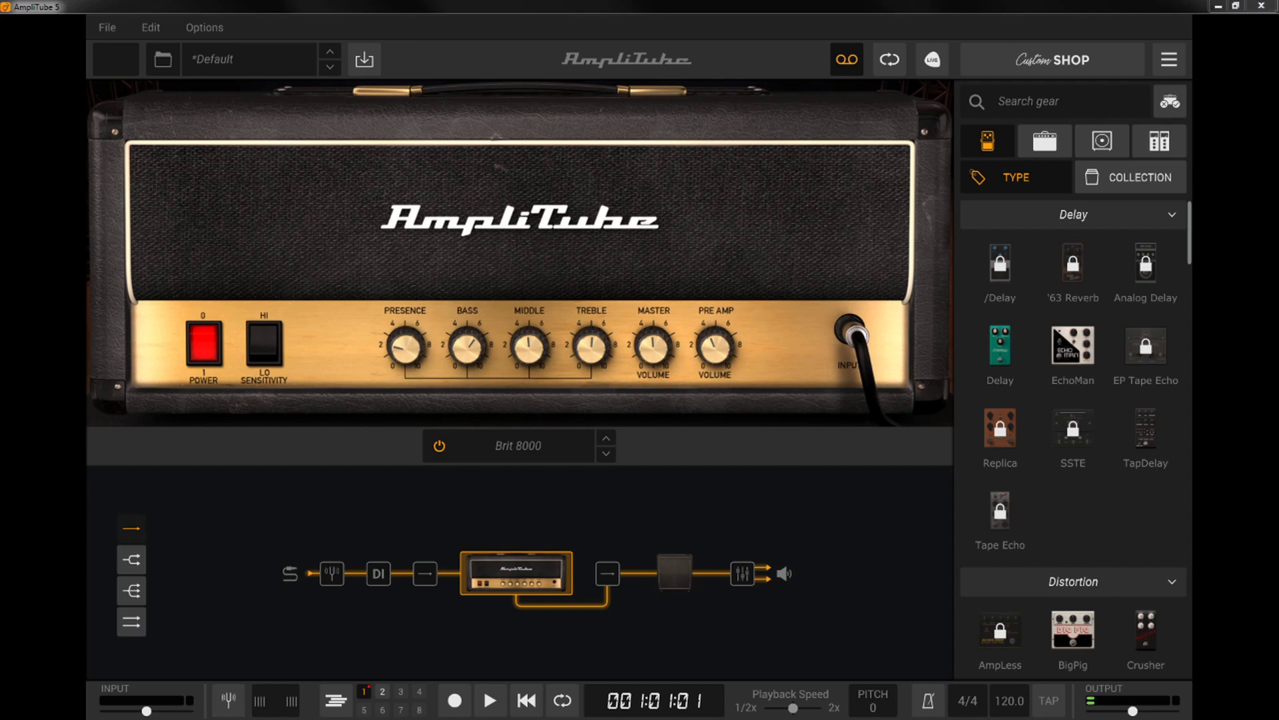
- Bring the settings.properties file back into view and highlight its entire contents for review
drag(560, 719, 654, 325)
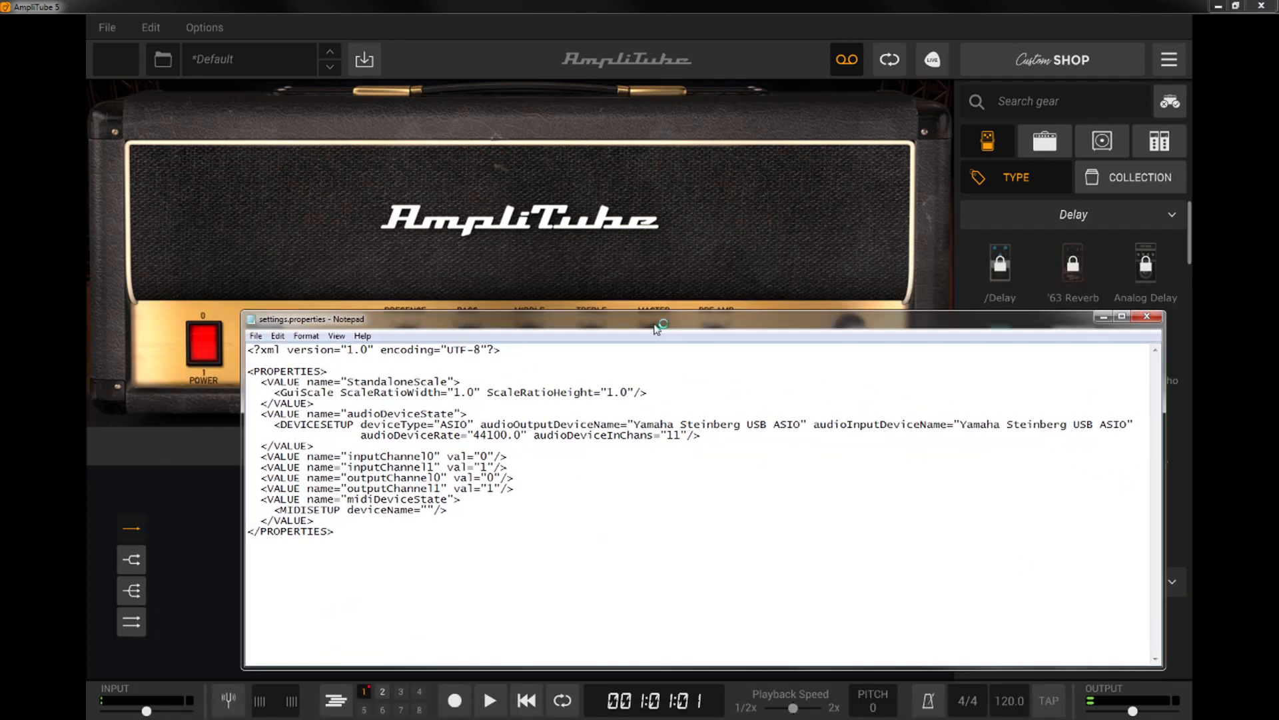
click(422, 551)
drag(463, 551, 186, 332)
click(372, 393)
key(ctrl+a)
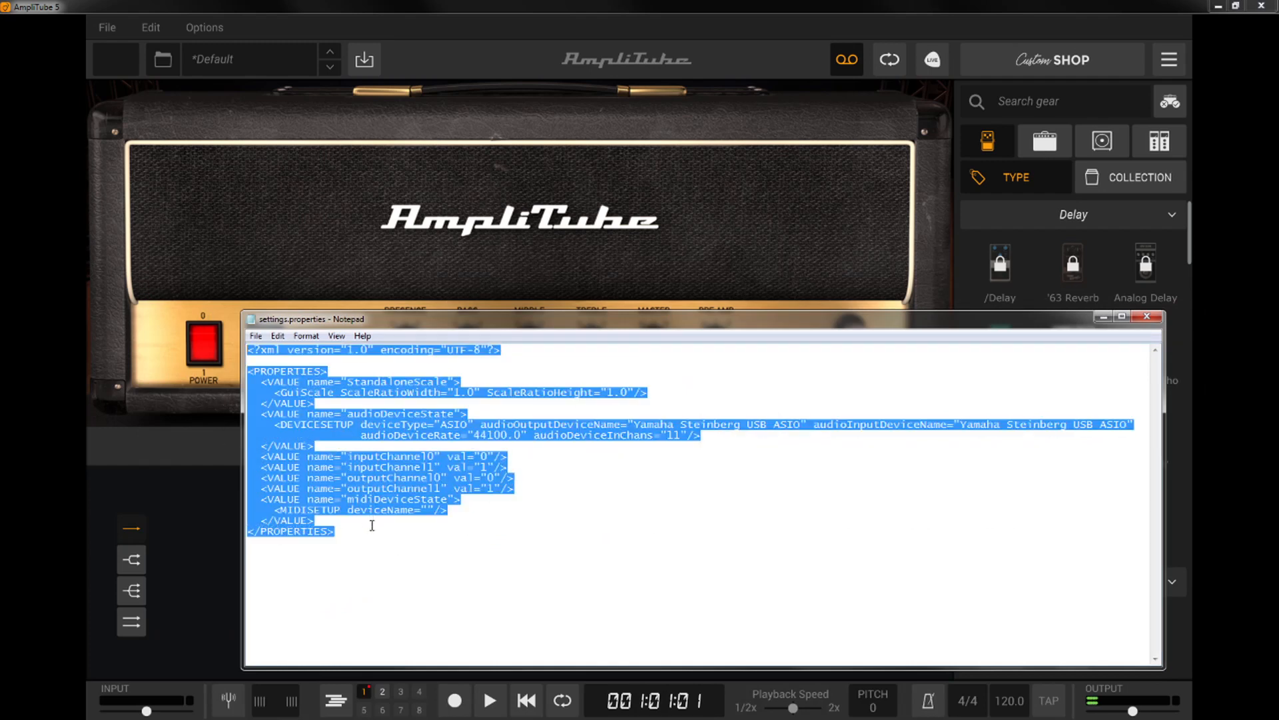
drag(372, 525, 198, 355)
click(398, 413)
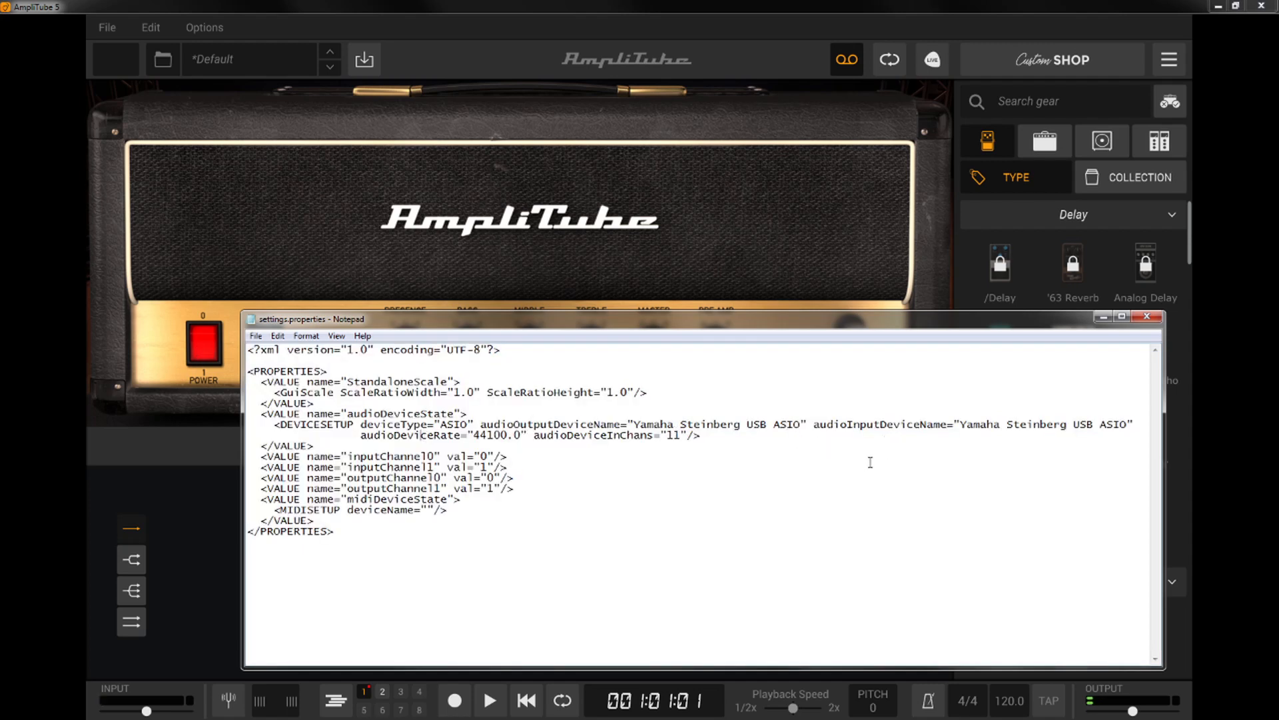
- Examine the audioDeviceInChans value in settings.properties and close the file
click(668, 473)
drag(682, 436, 668, 436)
click(678, 476)
click(1147, 317)
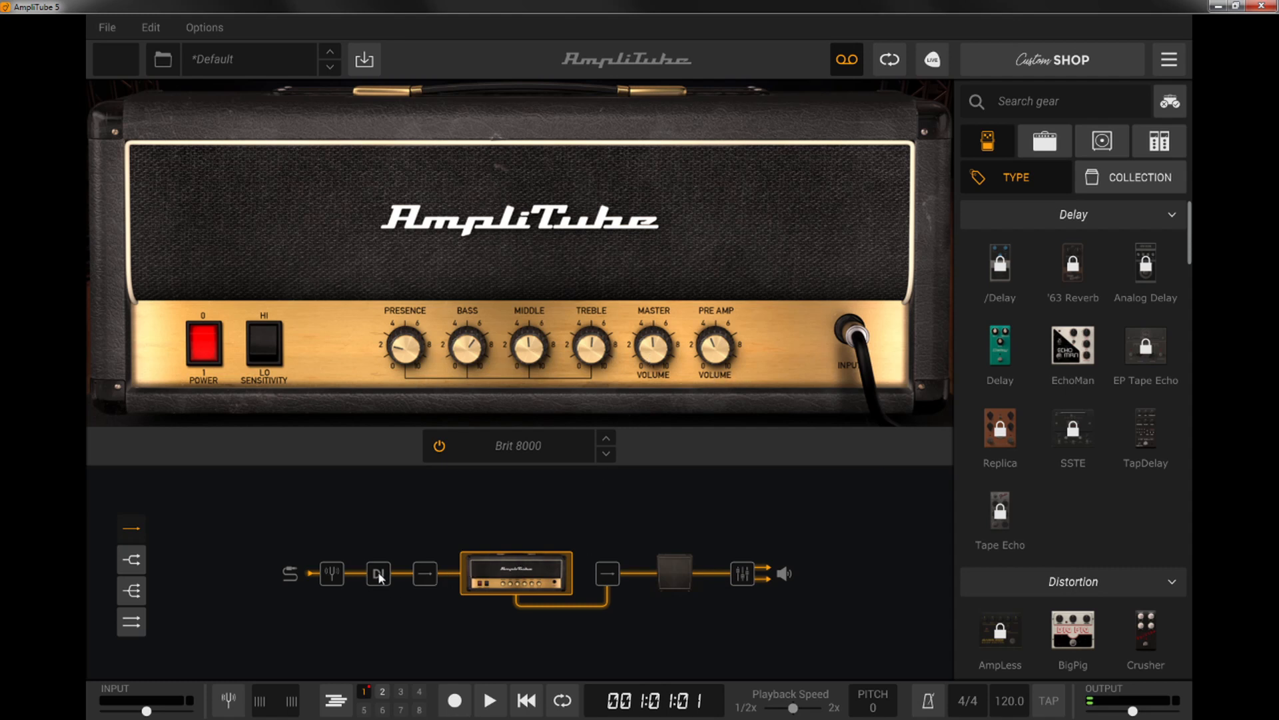
- Open the UltraTuner from the signal chain, toggle its power and show its advanced view
click(336, 572)
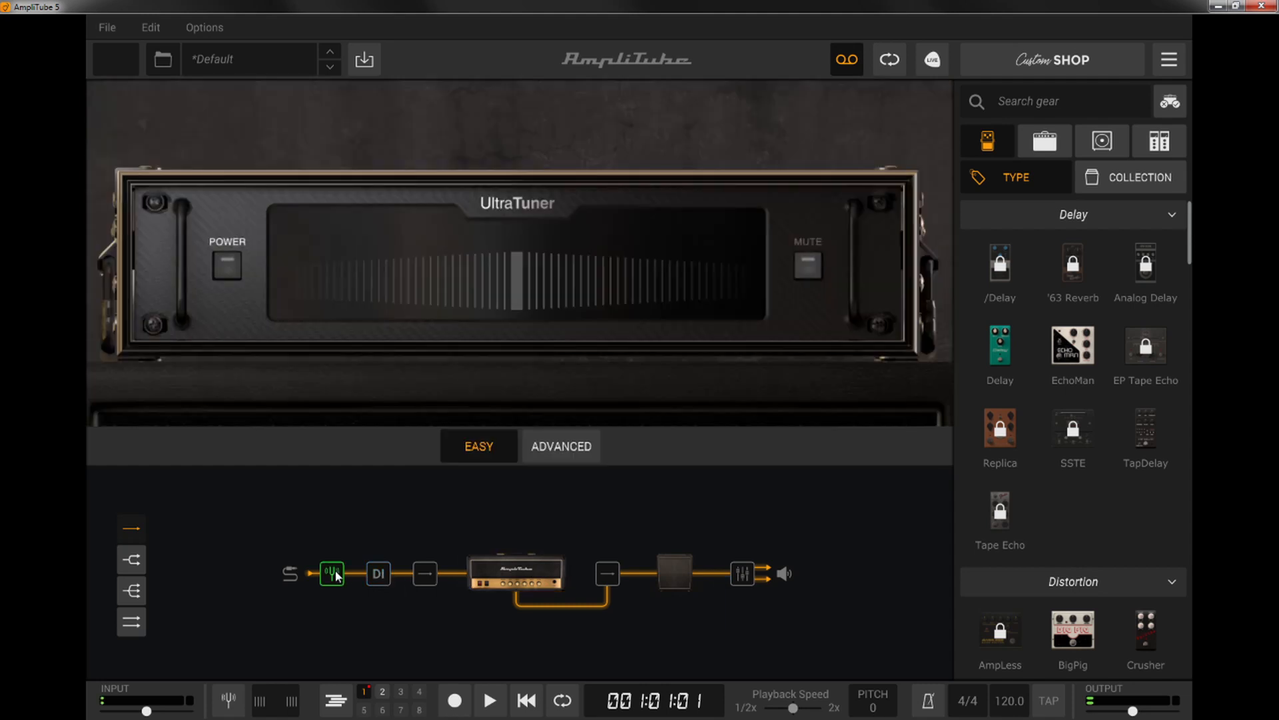
click(229, 267)
click(230, 269)
click(547, 446)
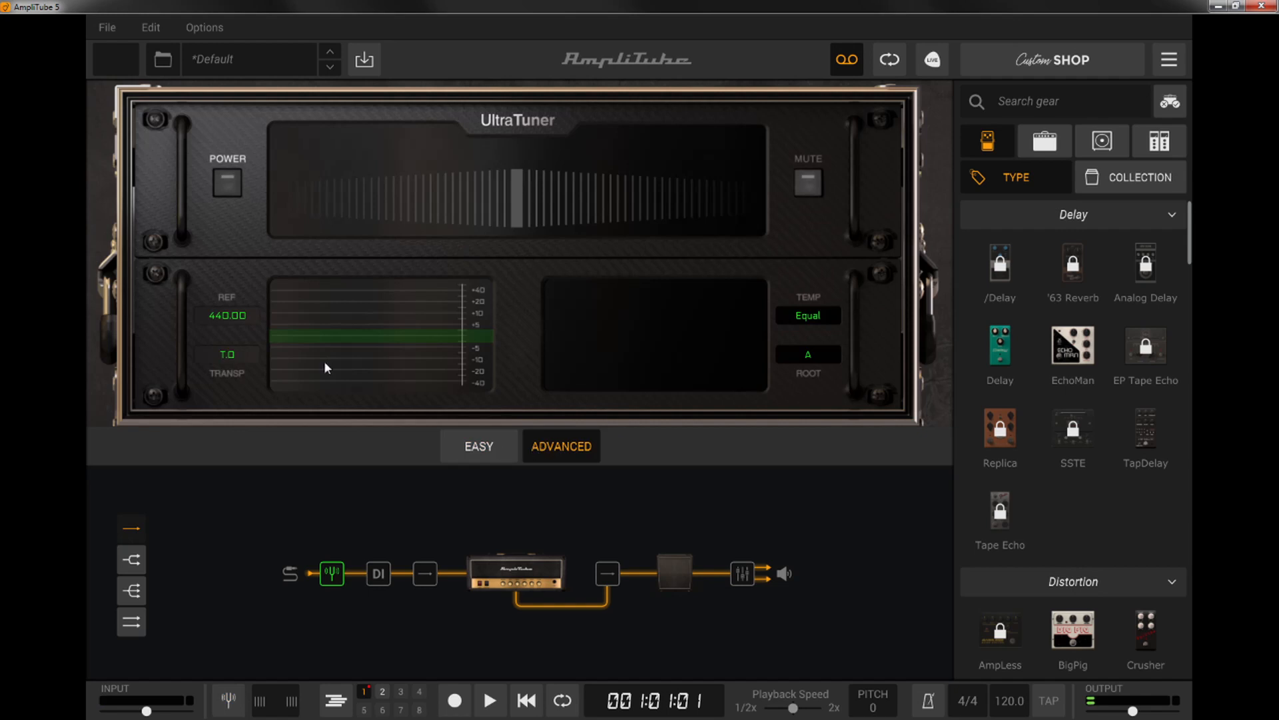
- Turn the tuner on and off again, toggling its mute in between, and return to the Easy view
click(228, 187)
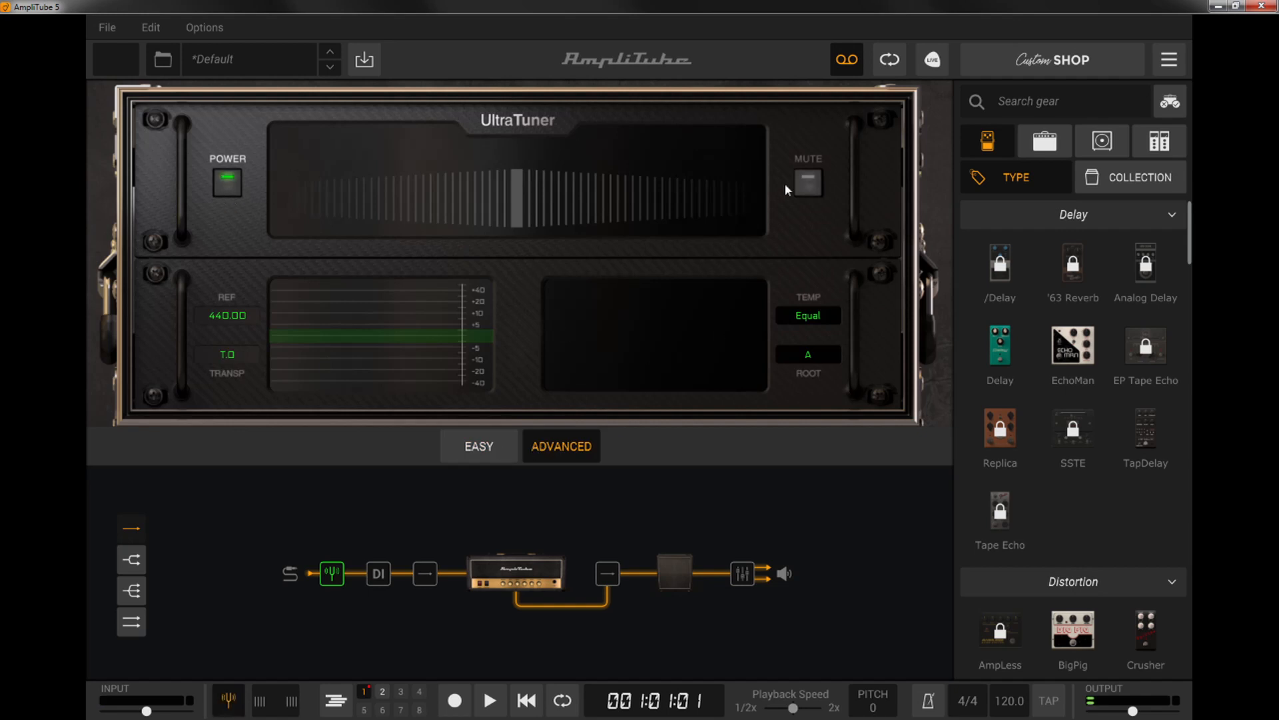
click(801, 191)
click(801, 191)
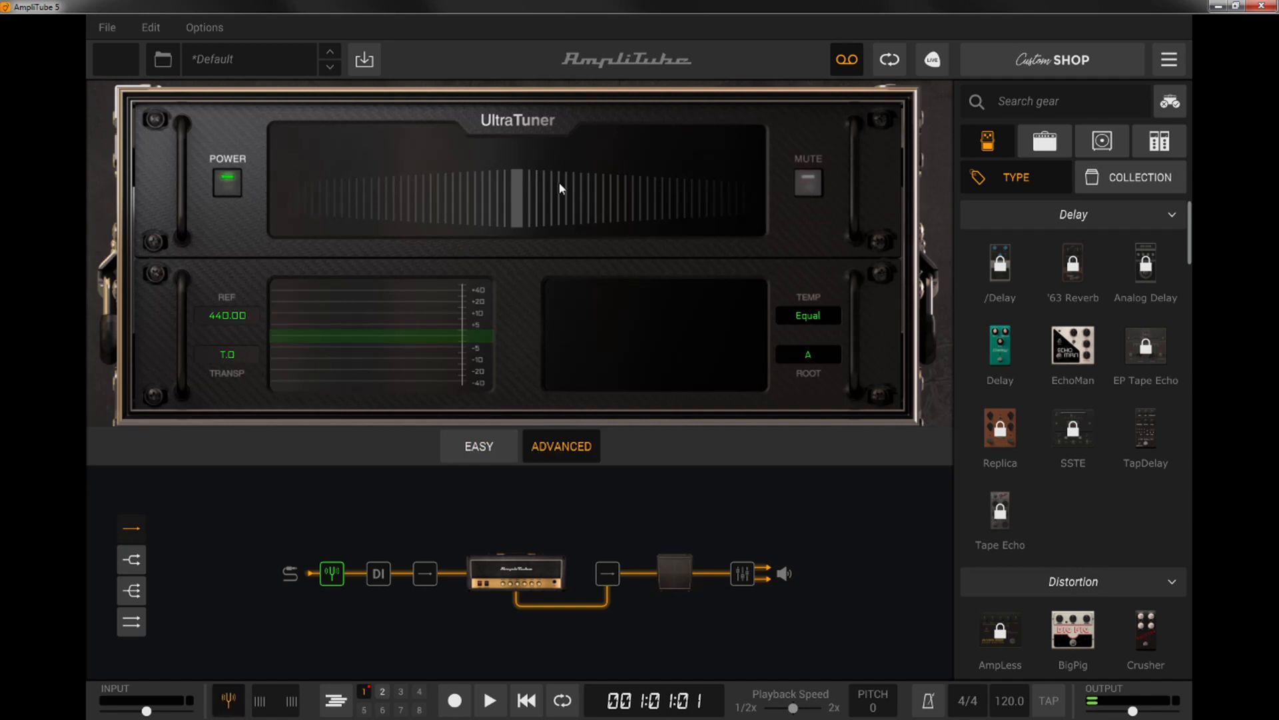
click(230, 184)
click(470, 446)
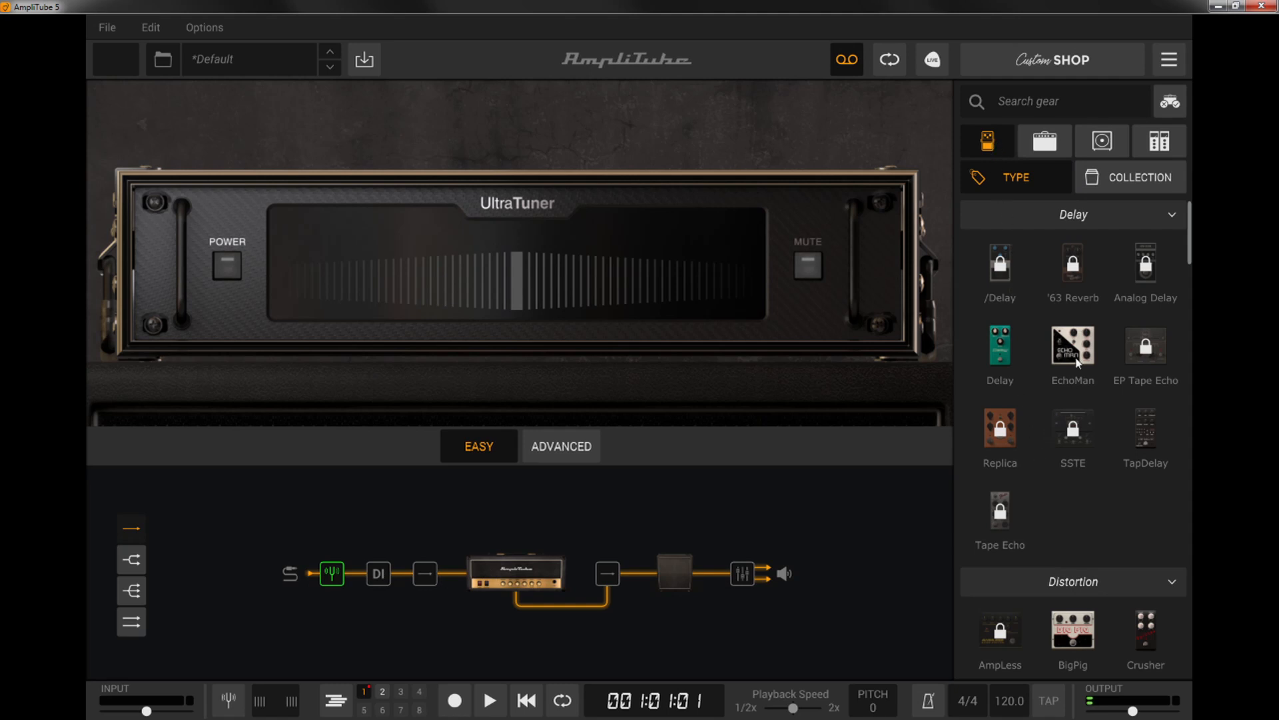
- Add an EchoMan delay pedal between the DI and the amp, followed by a Distortion pedal
drag(1077, 346, 401, 577)
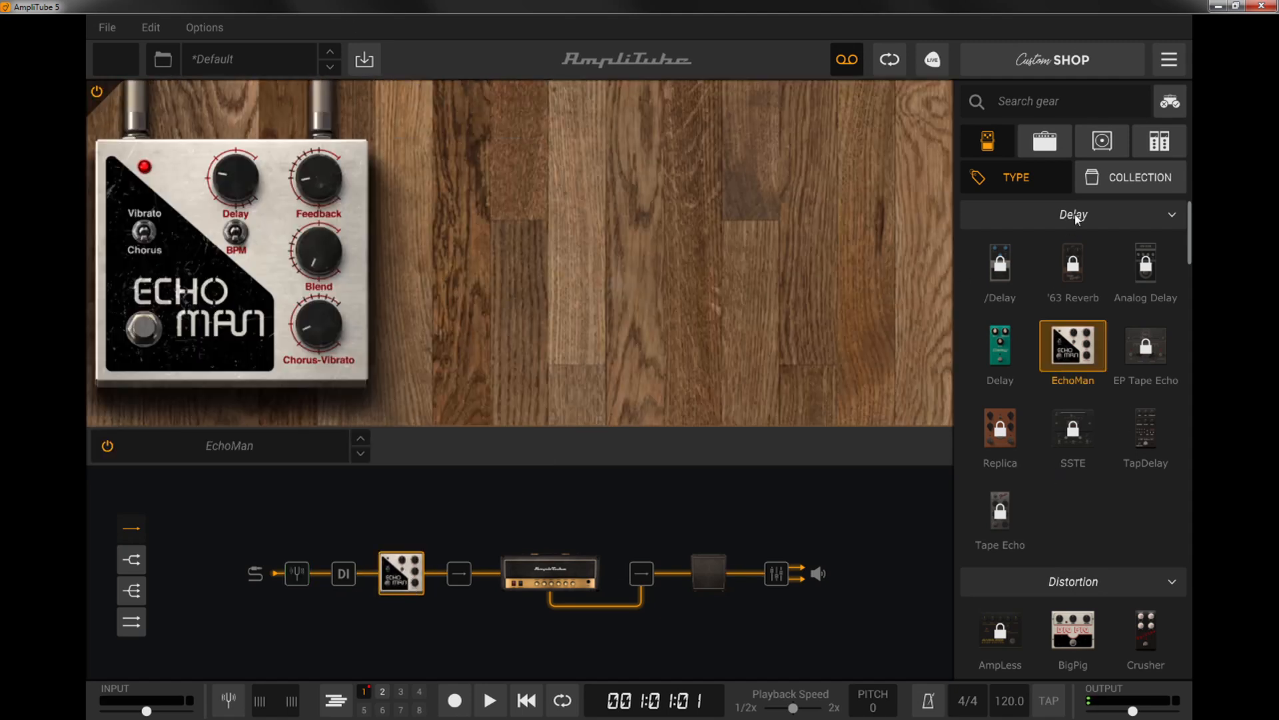
click(1173, 215)
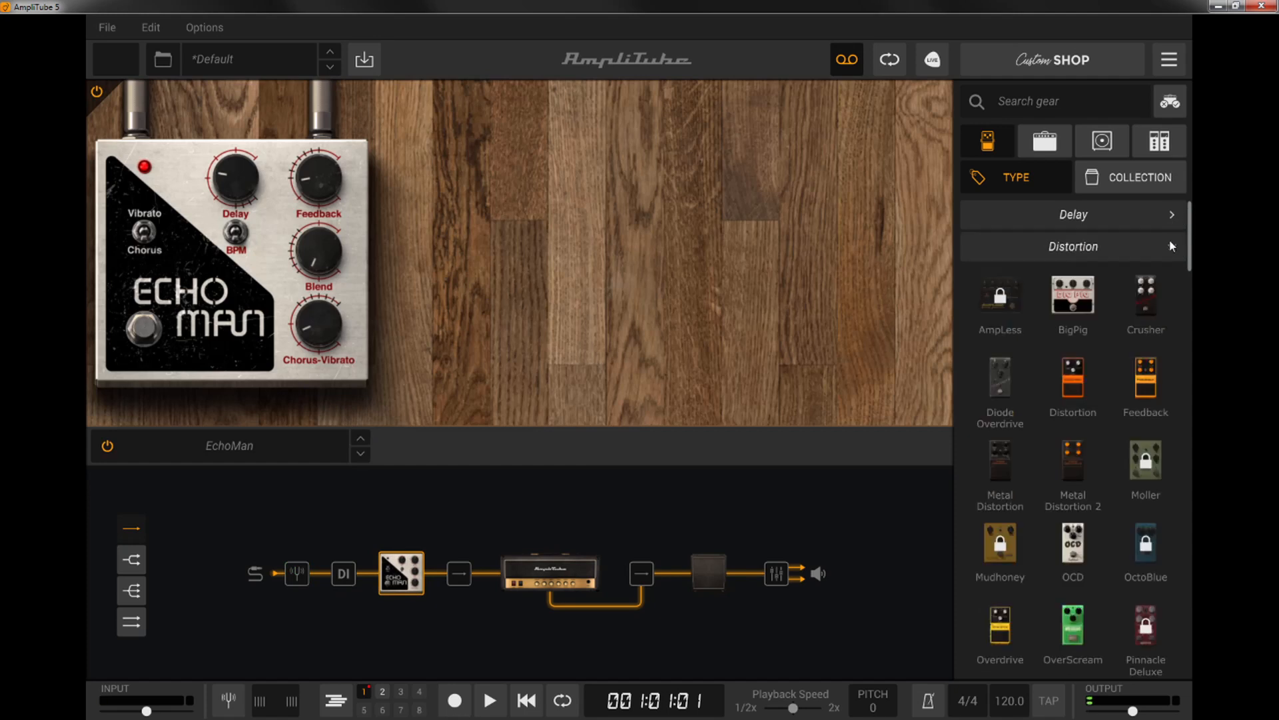
drag(1073, 390, 503, 343)
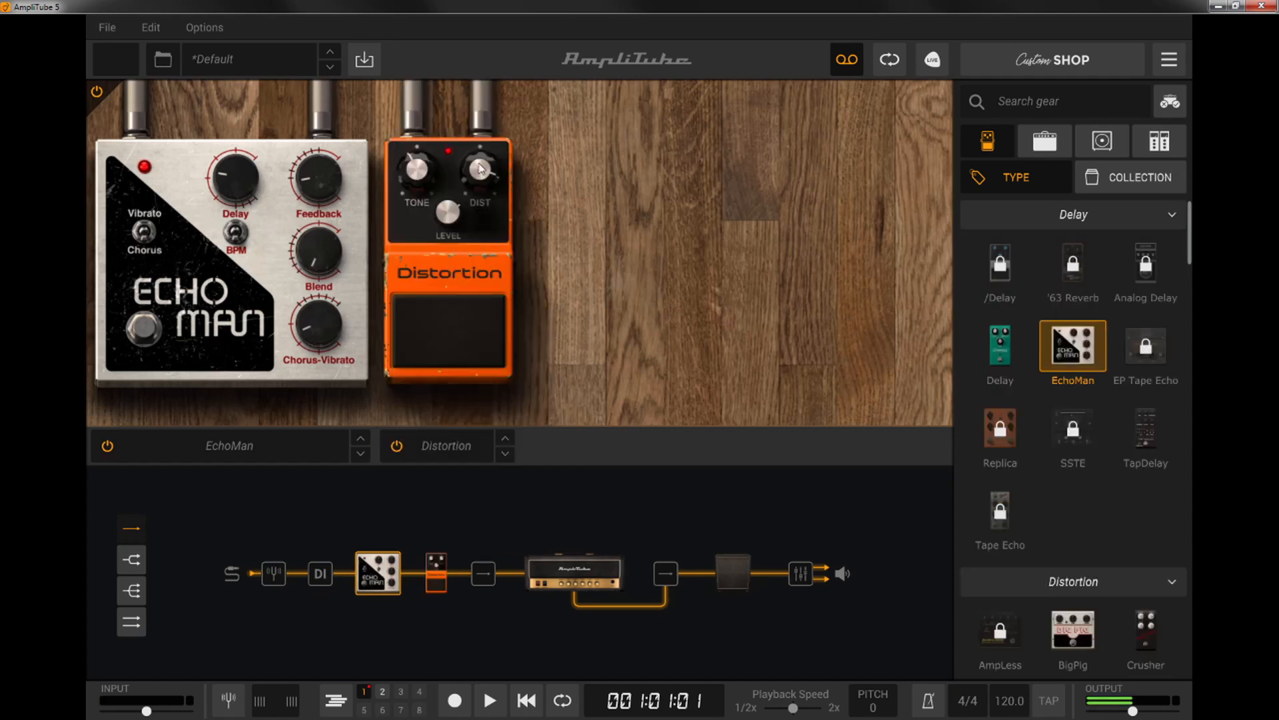
- Try the Distortion pedal's Dist knob and bypass the pedal
drag(479, 167, 459, 213)
click(433, 331)
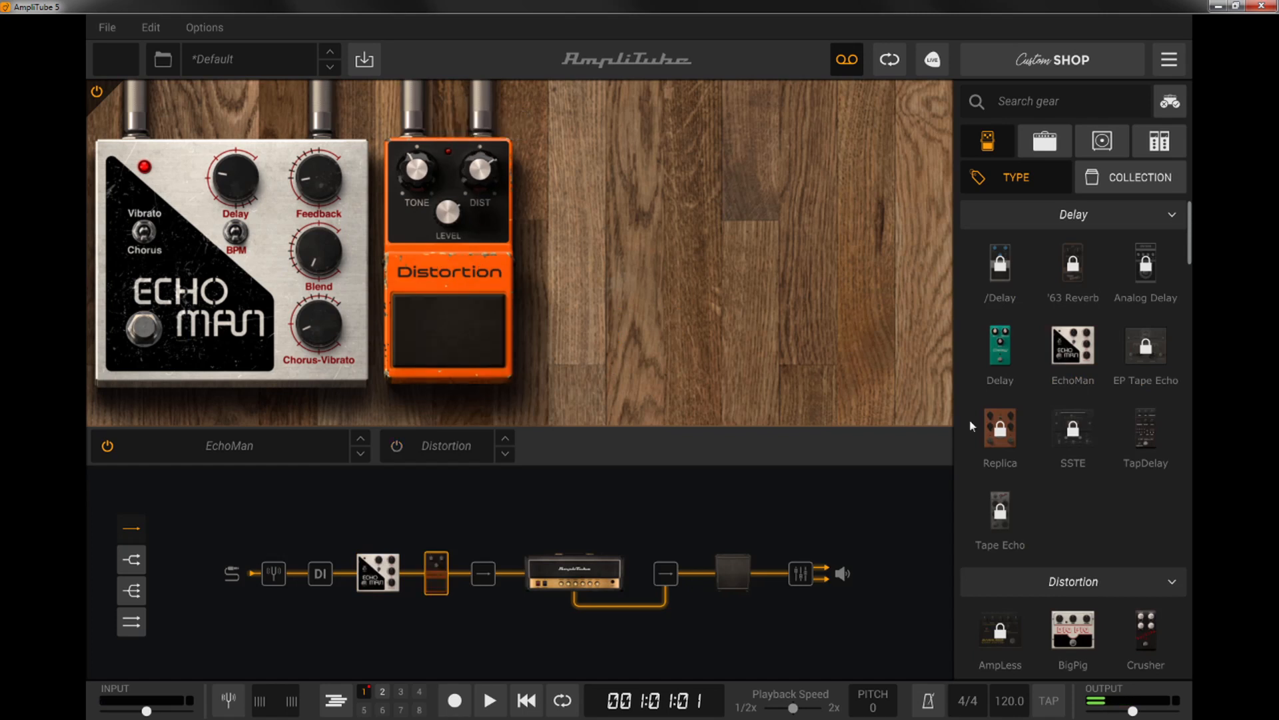
- Add a Dcomp dynamics pedal after the Distortion pedal and set its Output to about -10.74 dB
click(1171, 217)
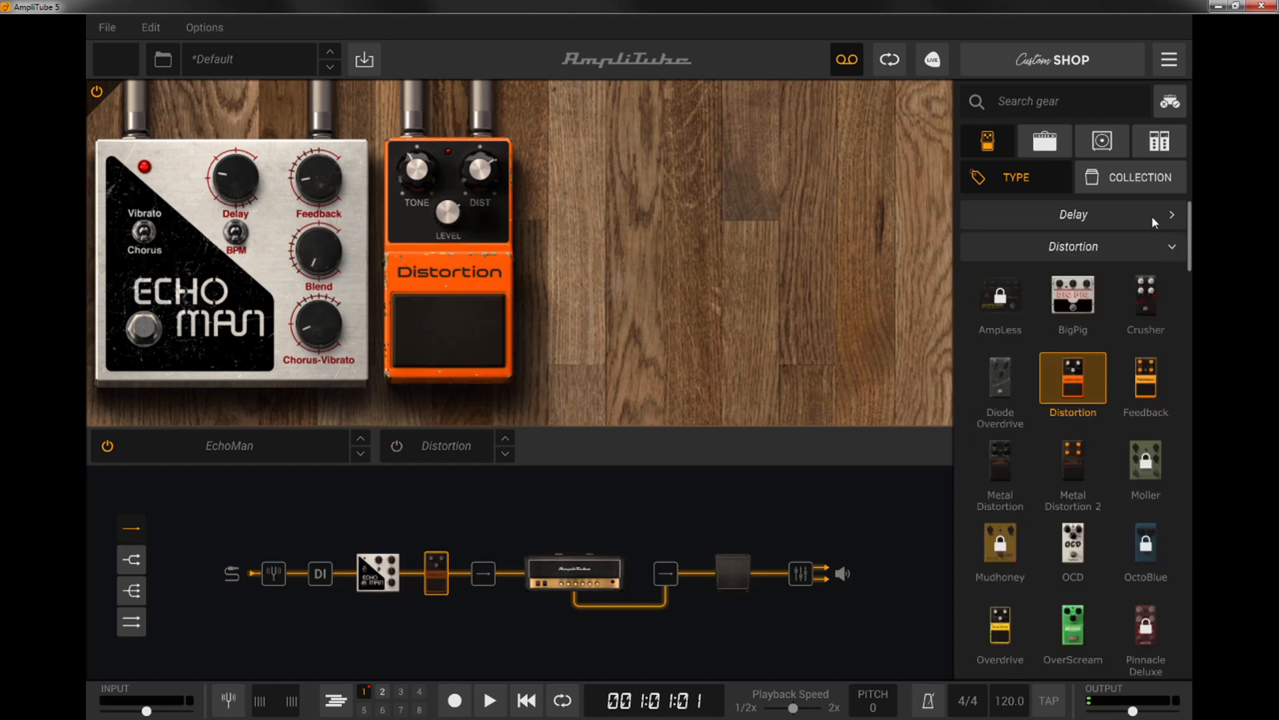
click(1172, 247)
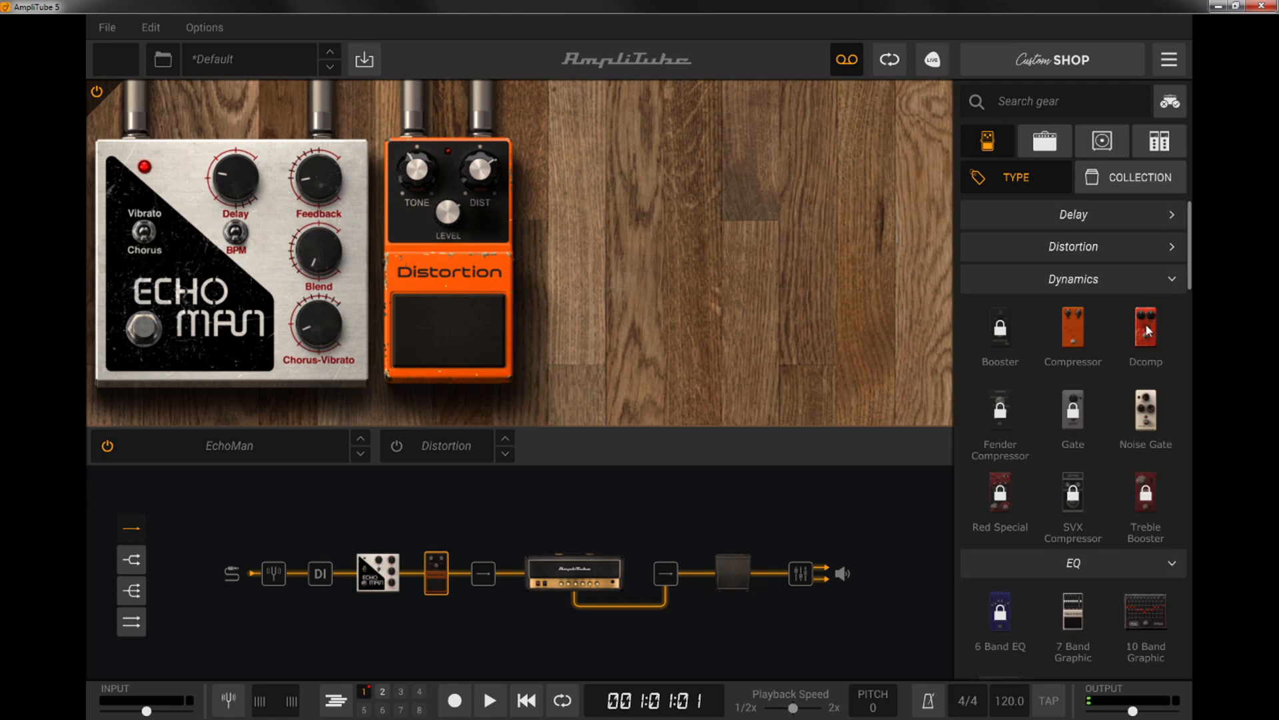
drag(1146, 330, 622, 319)
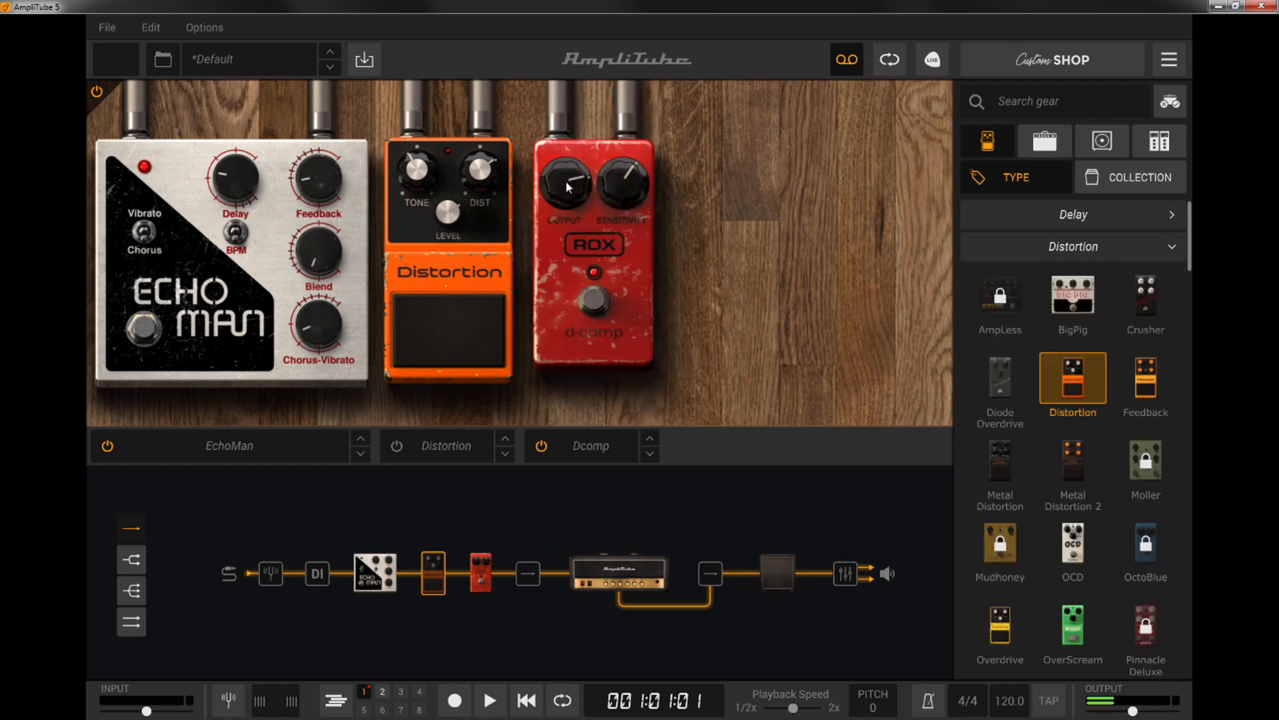
drag(566, 182, 578, 241)
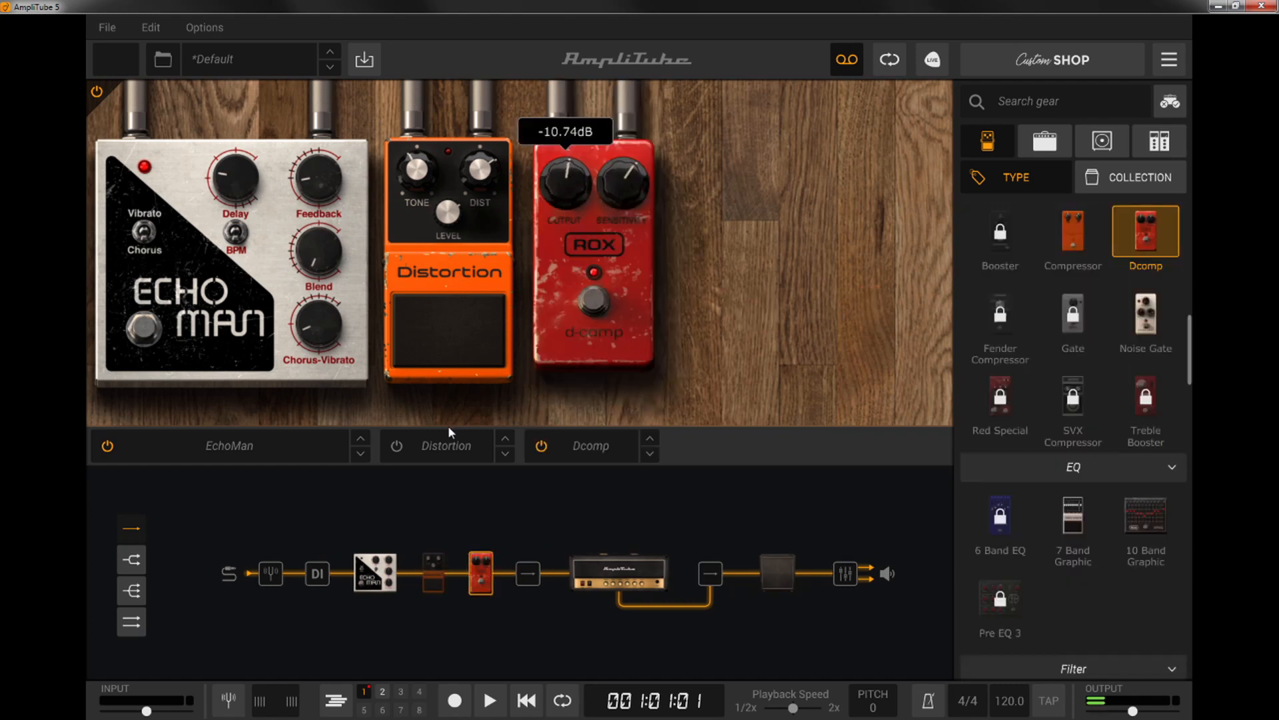
- Empty the Distortion and EchoMan pedal slots, leaving only the Dcomp pedal before the amp
click(446, 453)
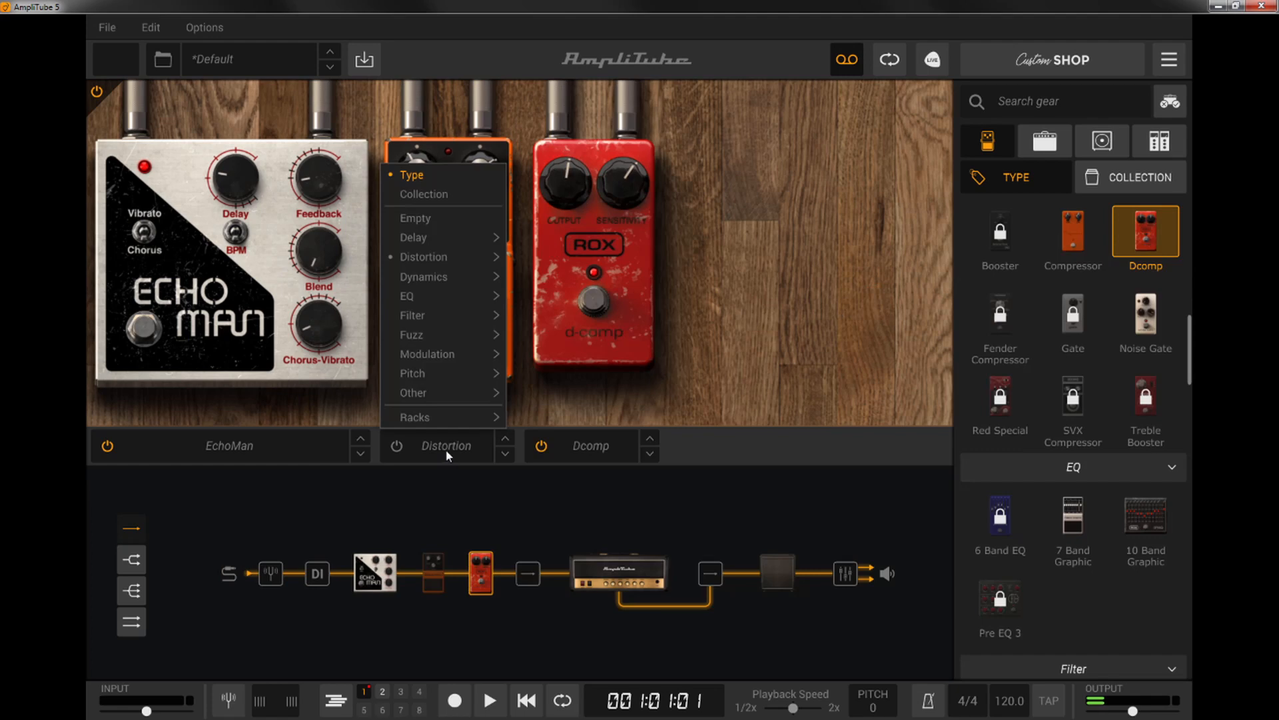
click(451, 210)
click(238, 442)
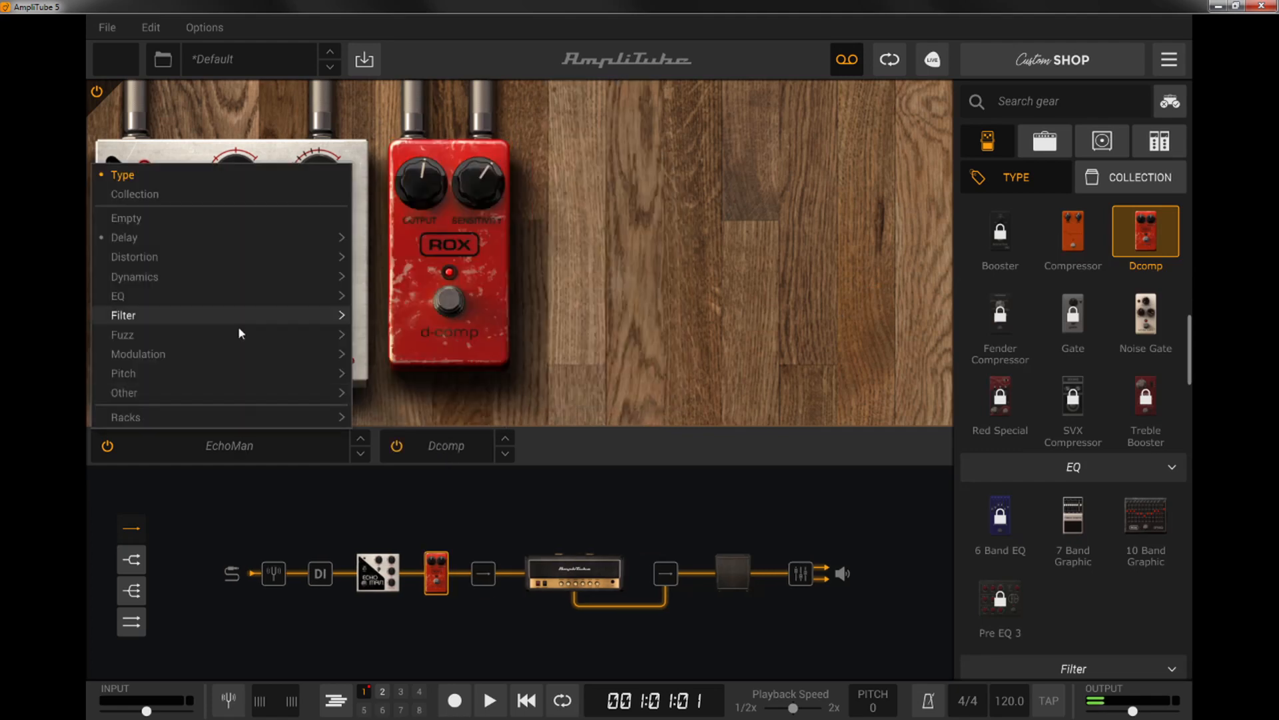
click(250, 215)
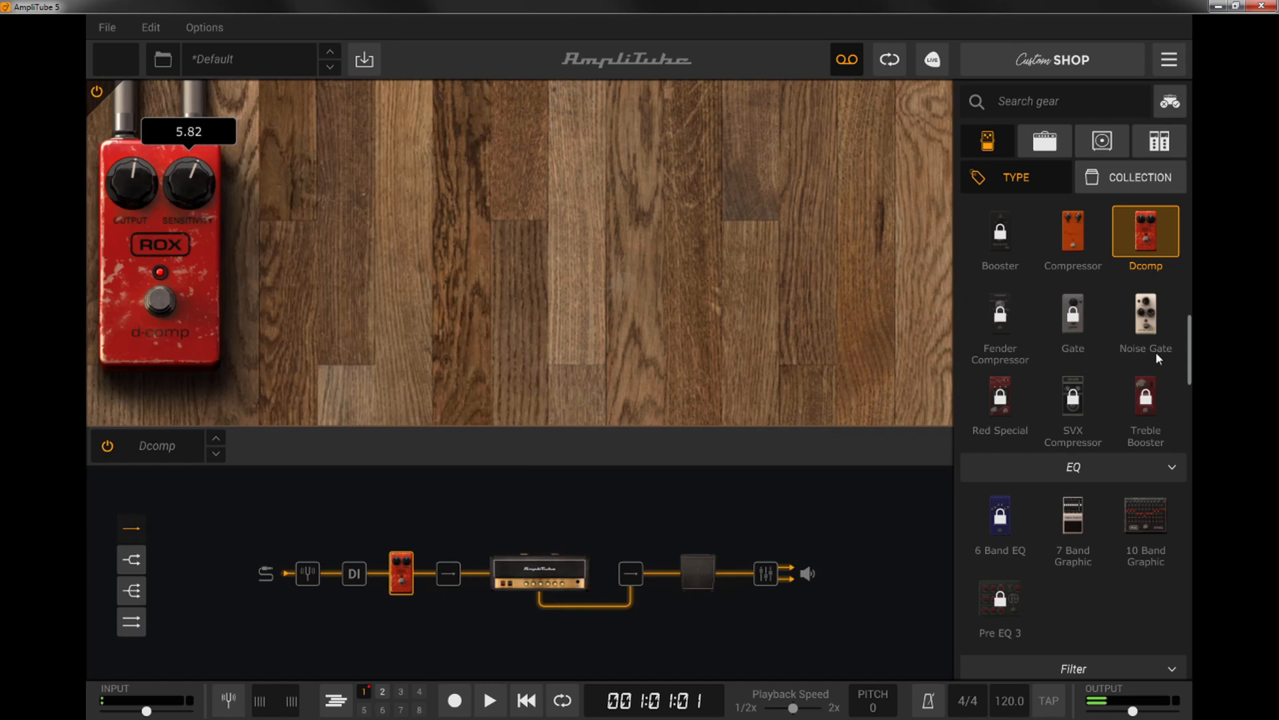
- Add a Phaze Nine modulation pedal after the Dcomp and turn its Speed down to about 3.80
drag(1190, 340, 1201, 577)
drag(1009, 360, 294, 271)
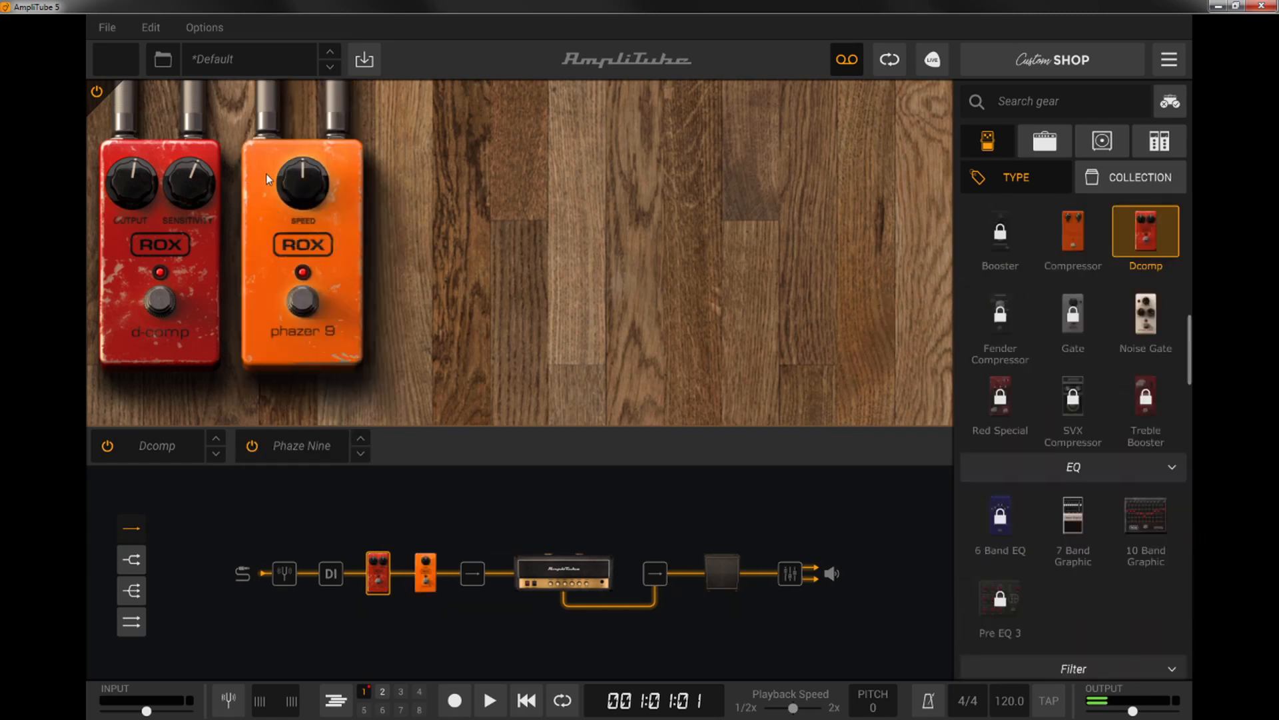
drag(298, 188, 298, 174)
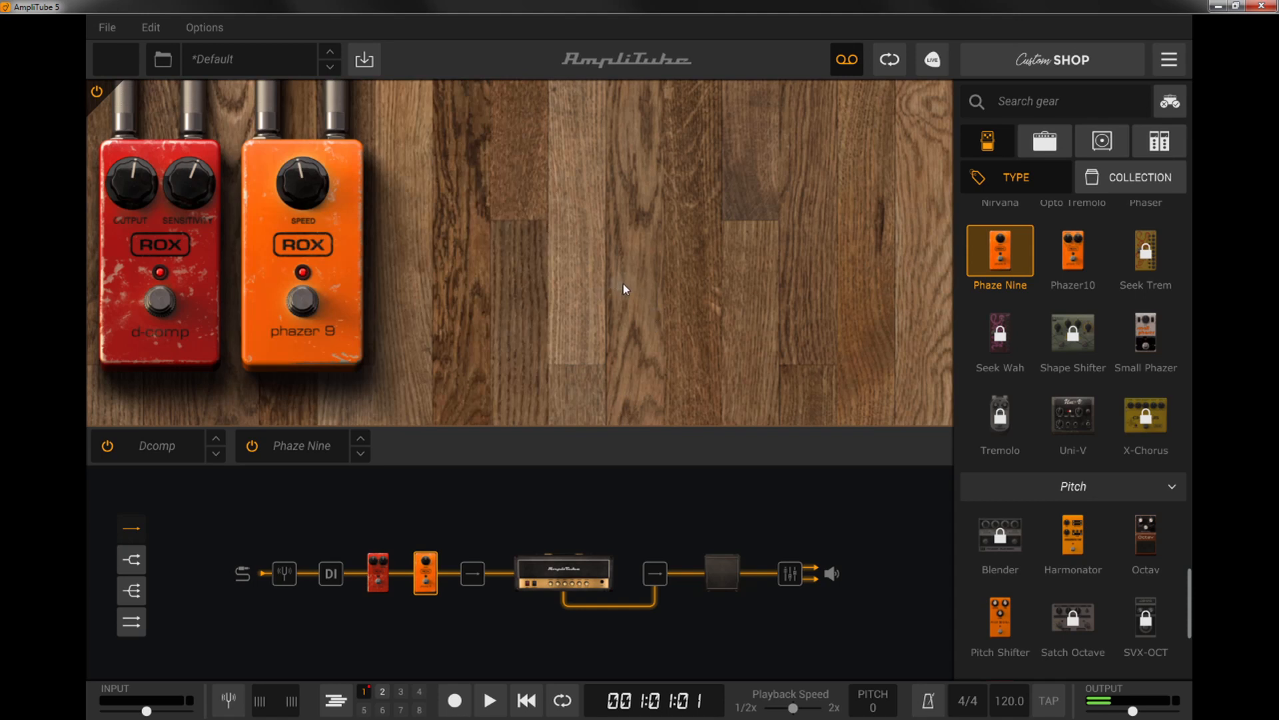
mouse_move(306, 175)
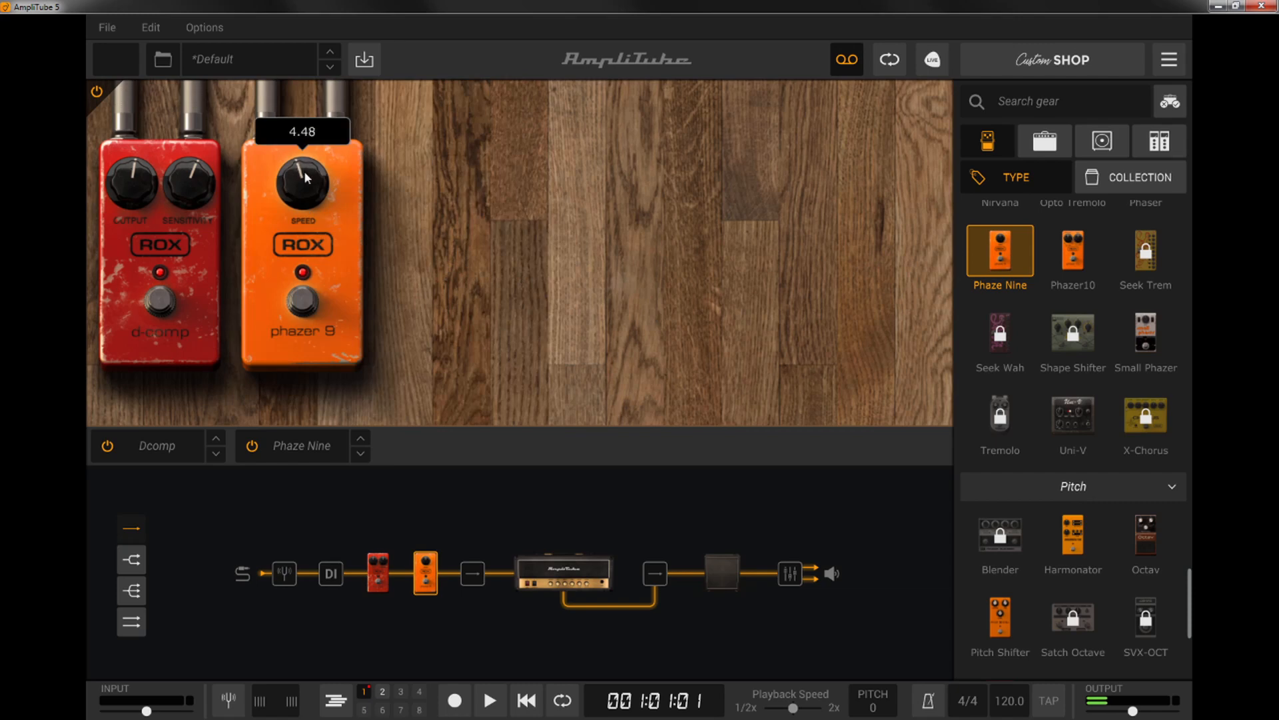
drag(305, 175, 305, 184)
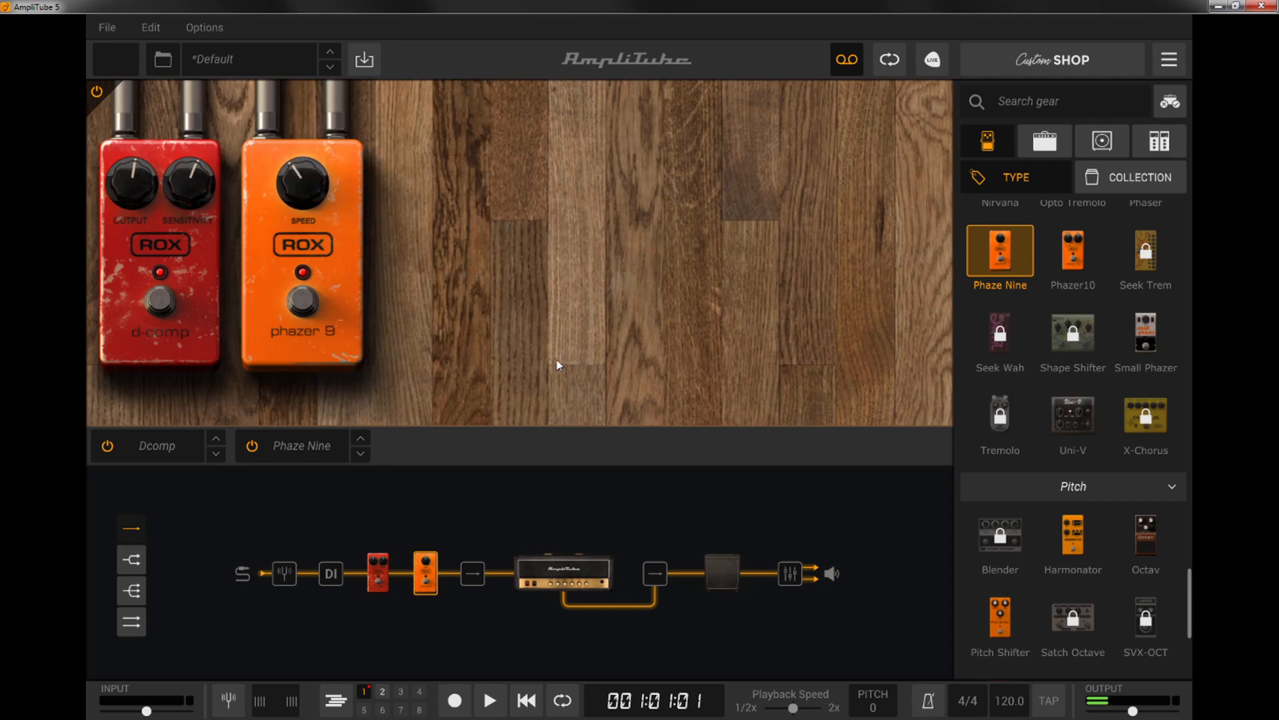
- Replace the amp with the high-gain Brit Valve Pre, then set its gain data to 00 and lower its output level
click(549, 571)
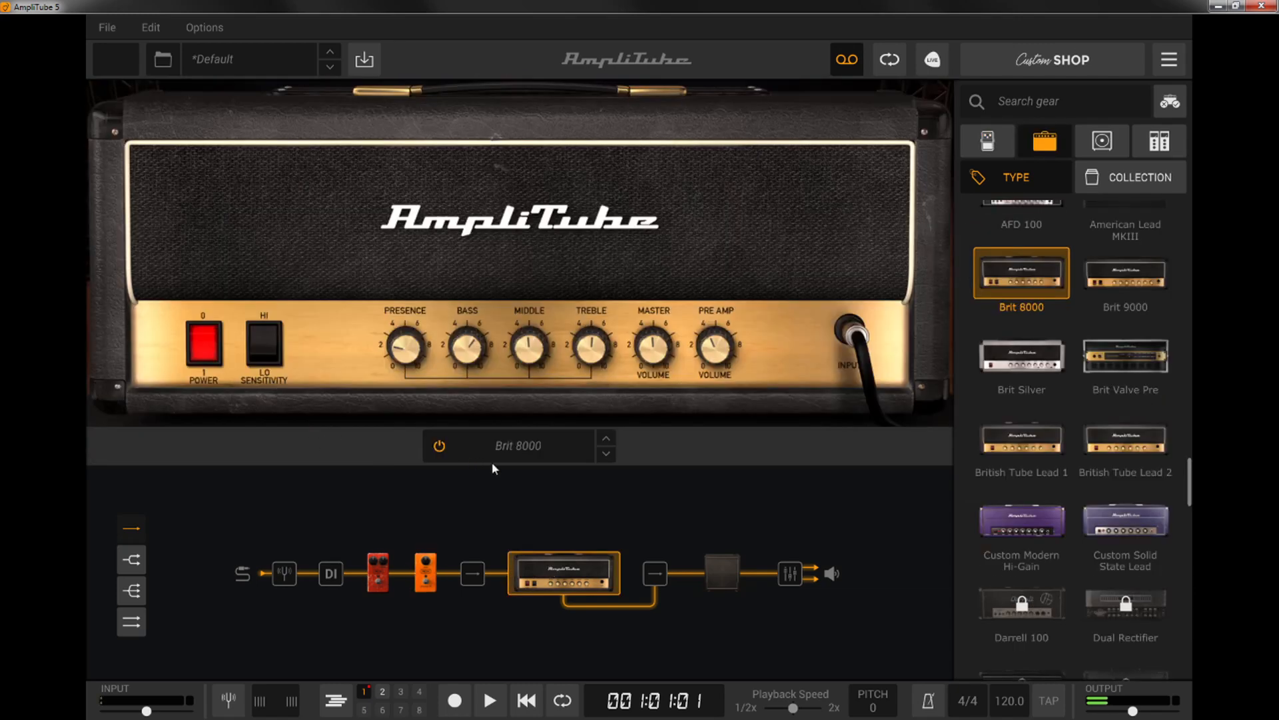
click(505, 450)
mouse_move(535, 558)
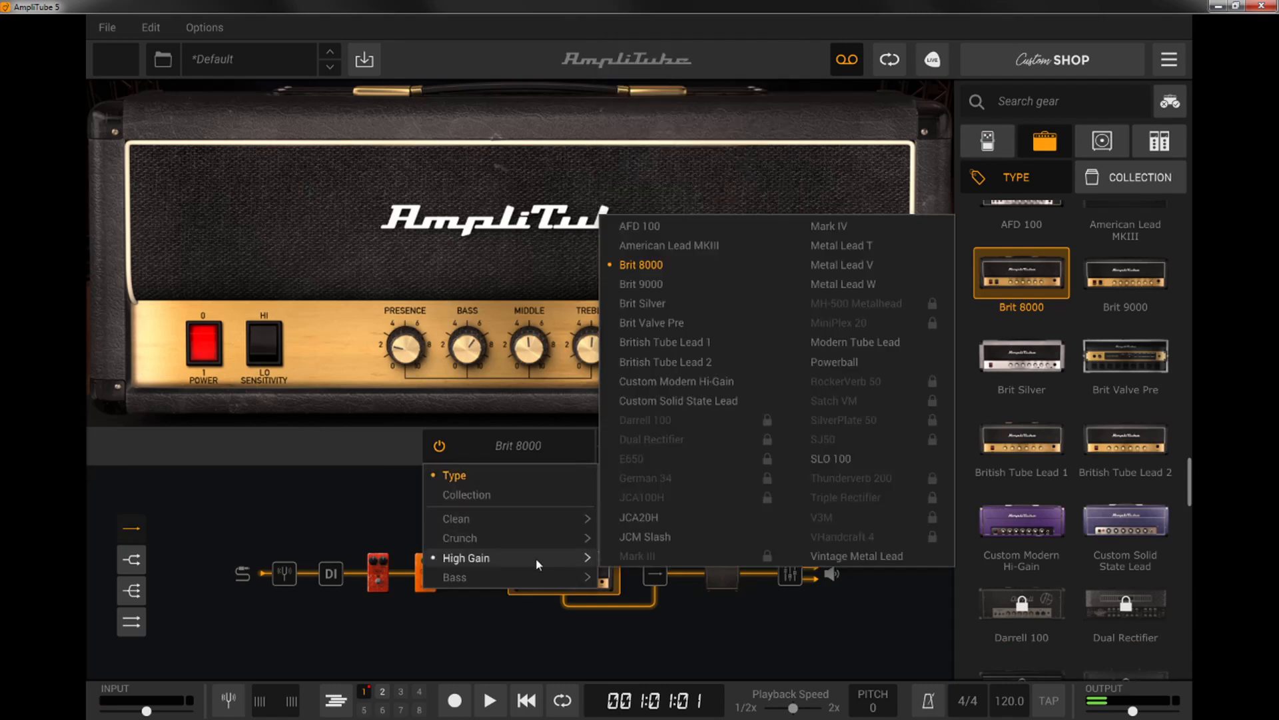
click(696, 323)
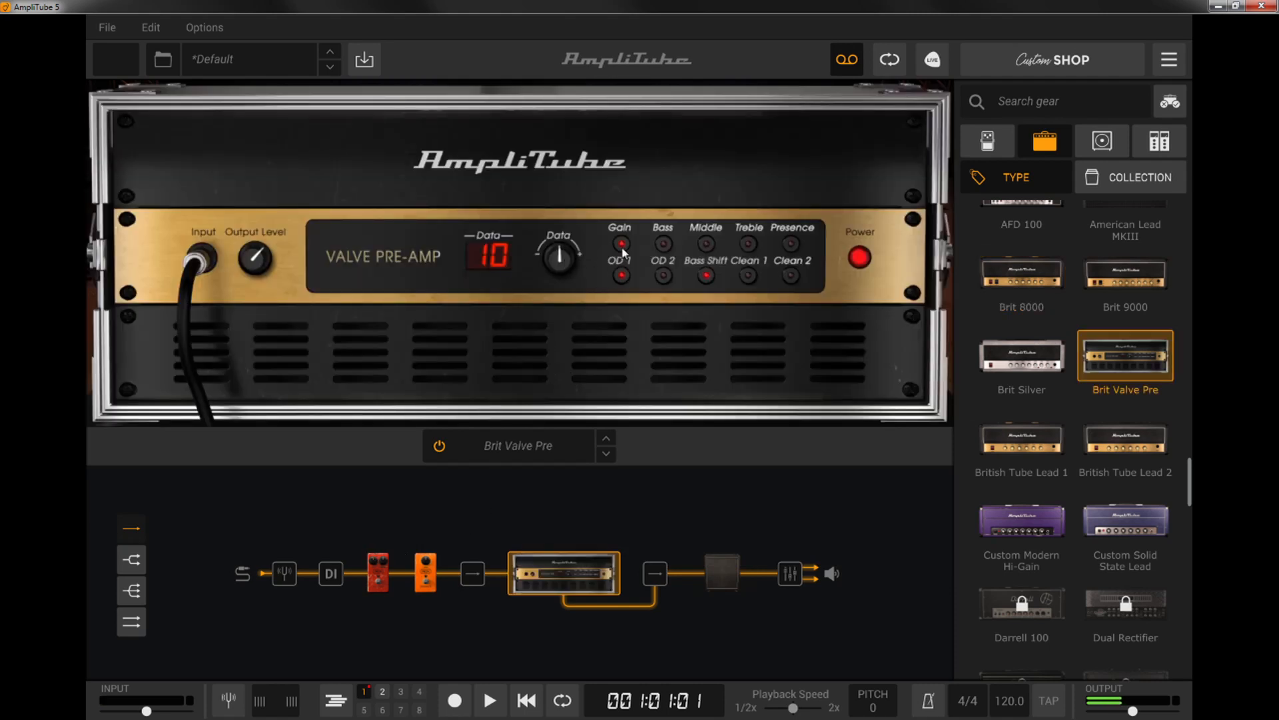
drag(566, 250, 569, 377)
drag(242, 263, 260, 309)
- Bypass both the Phaze Nine and the Dcomp pedals
click(425, 579)
click(304, 293)
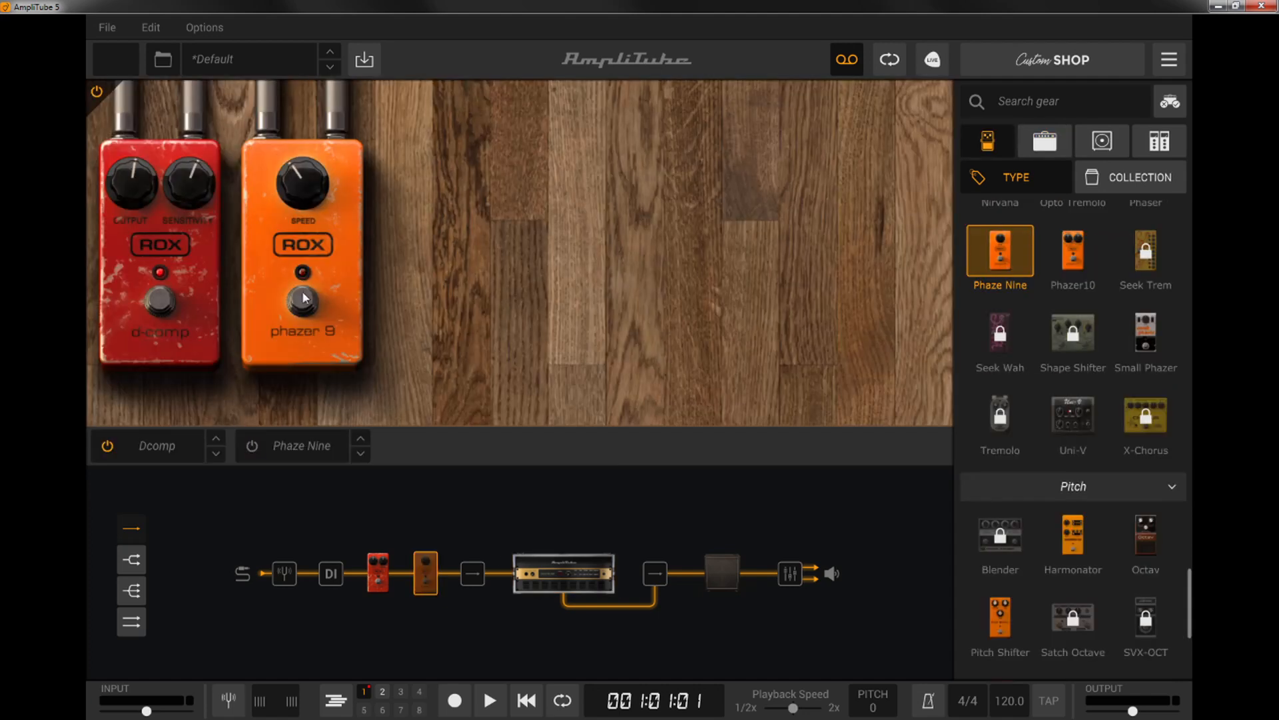
click(169, 302)
drag(310, 225, 364, 306)
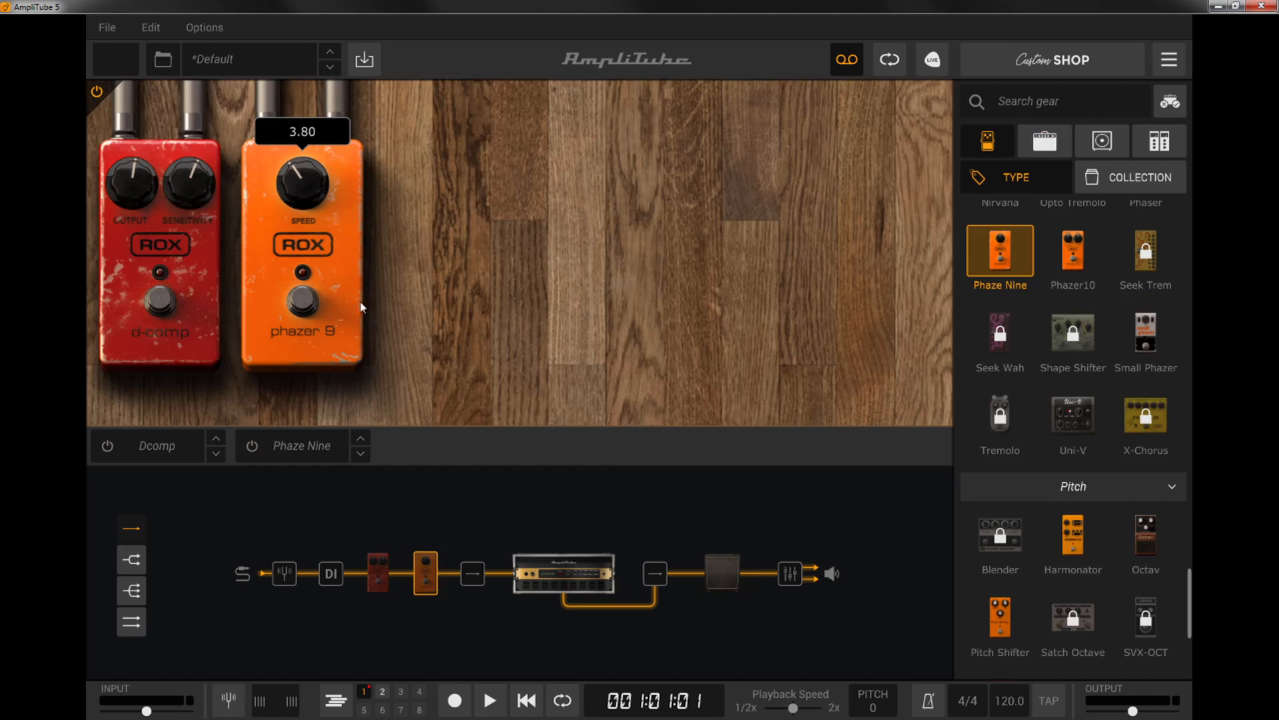
- Go from the amp to the 4x12 Brit 30 cabinet and move both close microphones outward toward the cabinet's sides
click(572, 572)
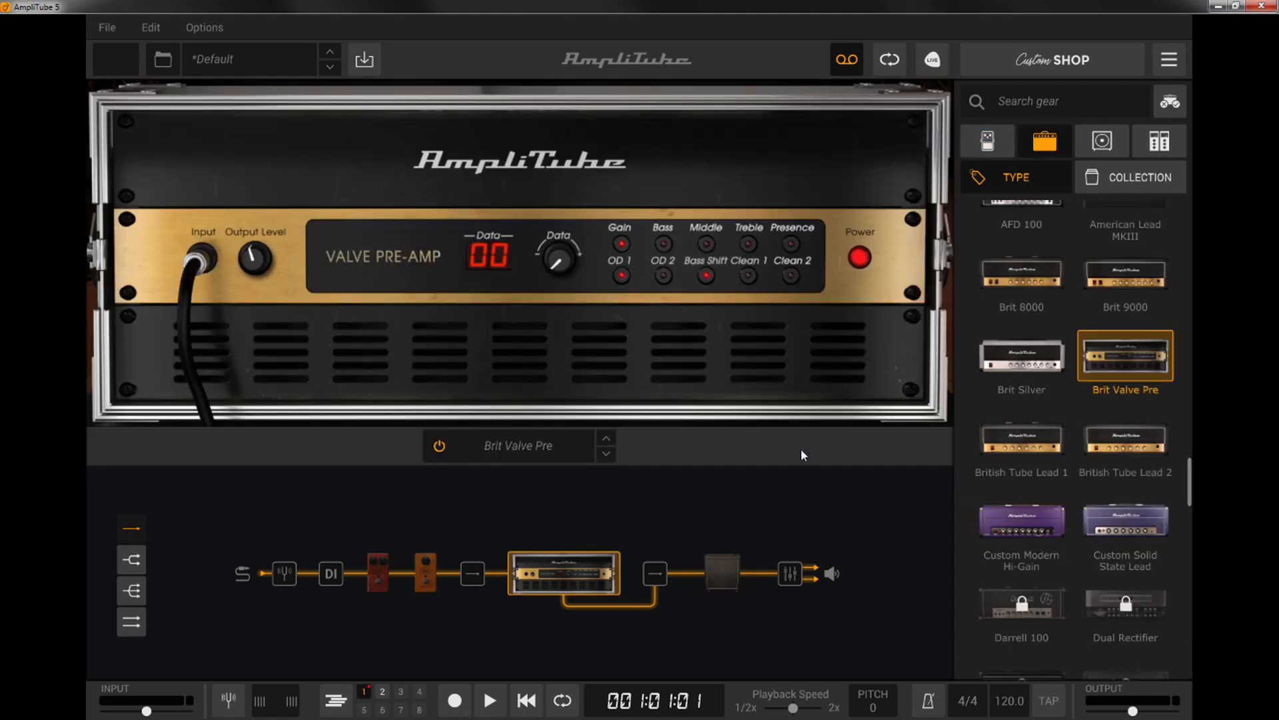
click(729, 582)
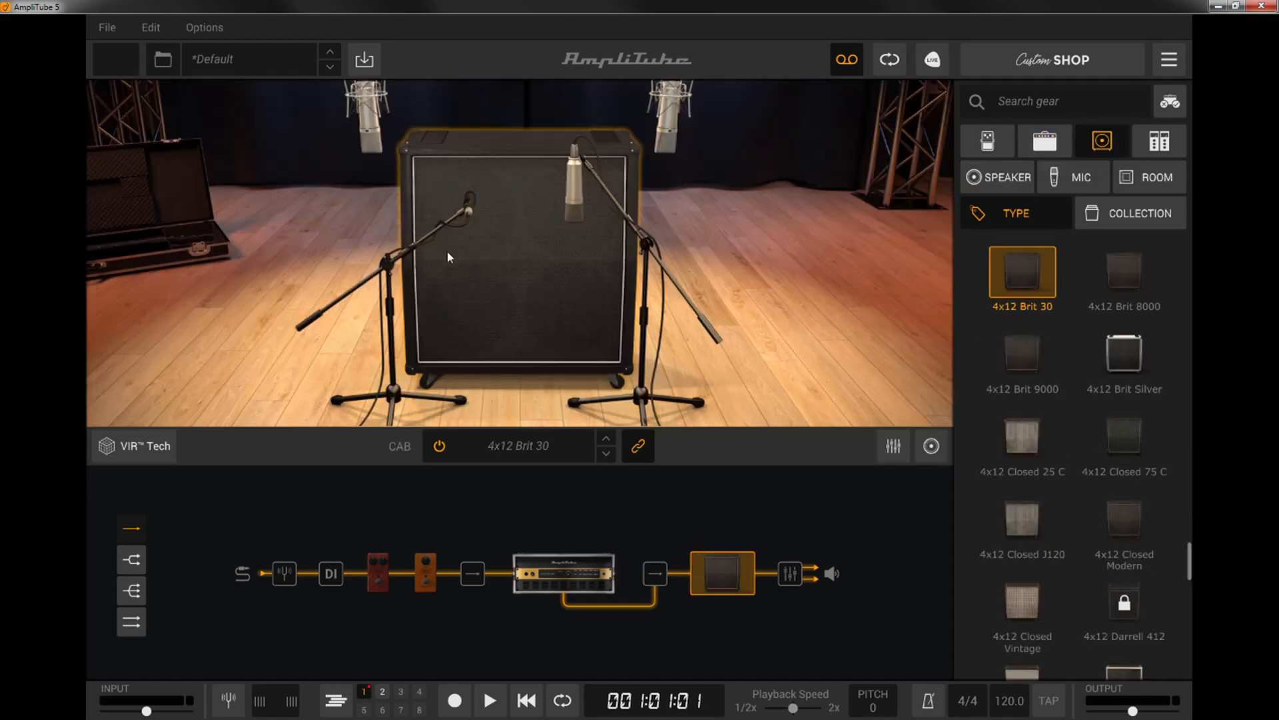
drag(471, 210, 434, 212)
drag(592, 190, 606, 192)
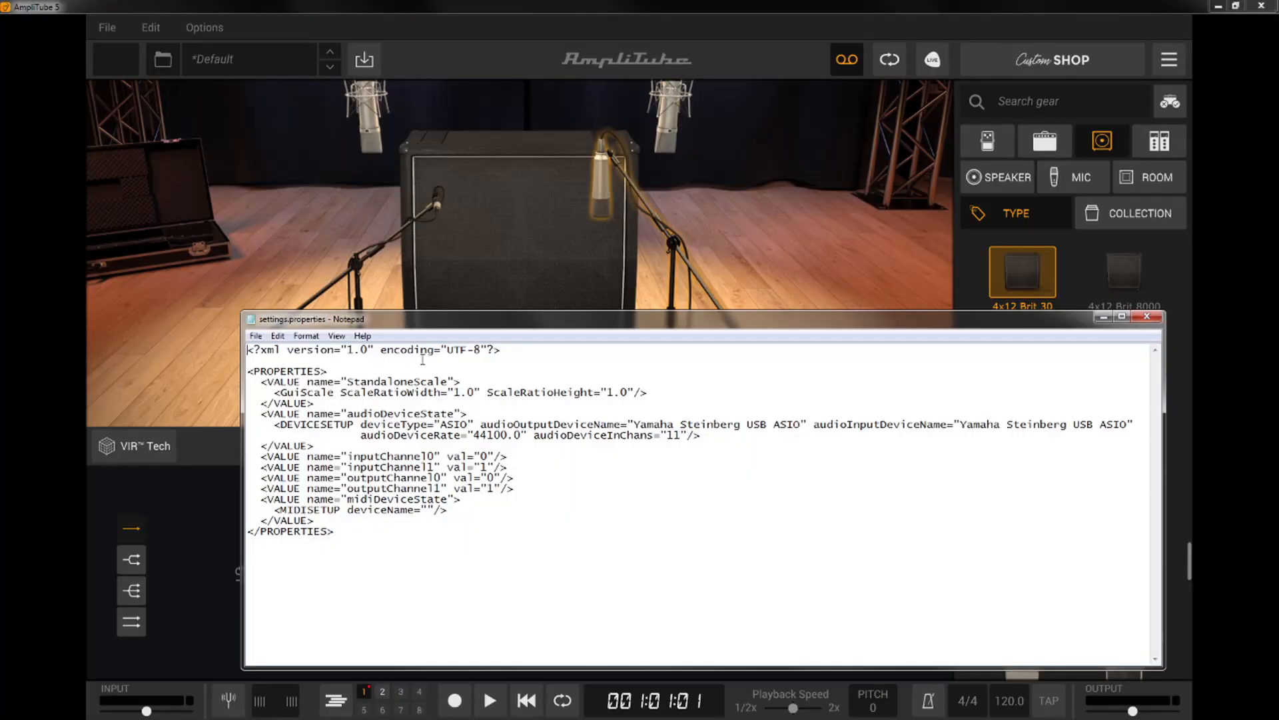
- Clear the audio input and output device names from the settings.properties file in Notepad and close the file
drag(531, 325, 524, 271)
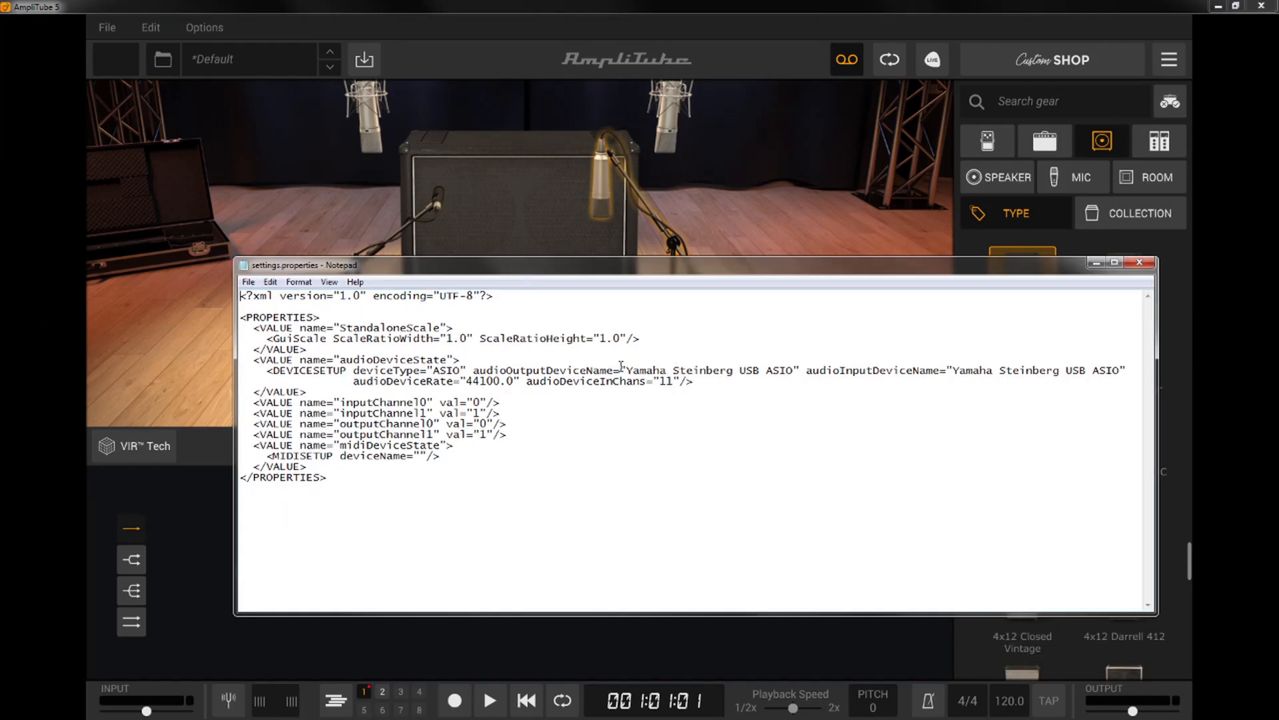
drag(628, 368, 793, 370)
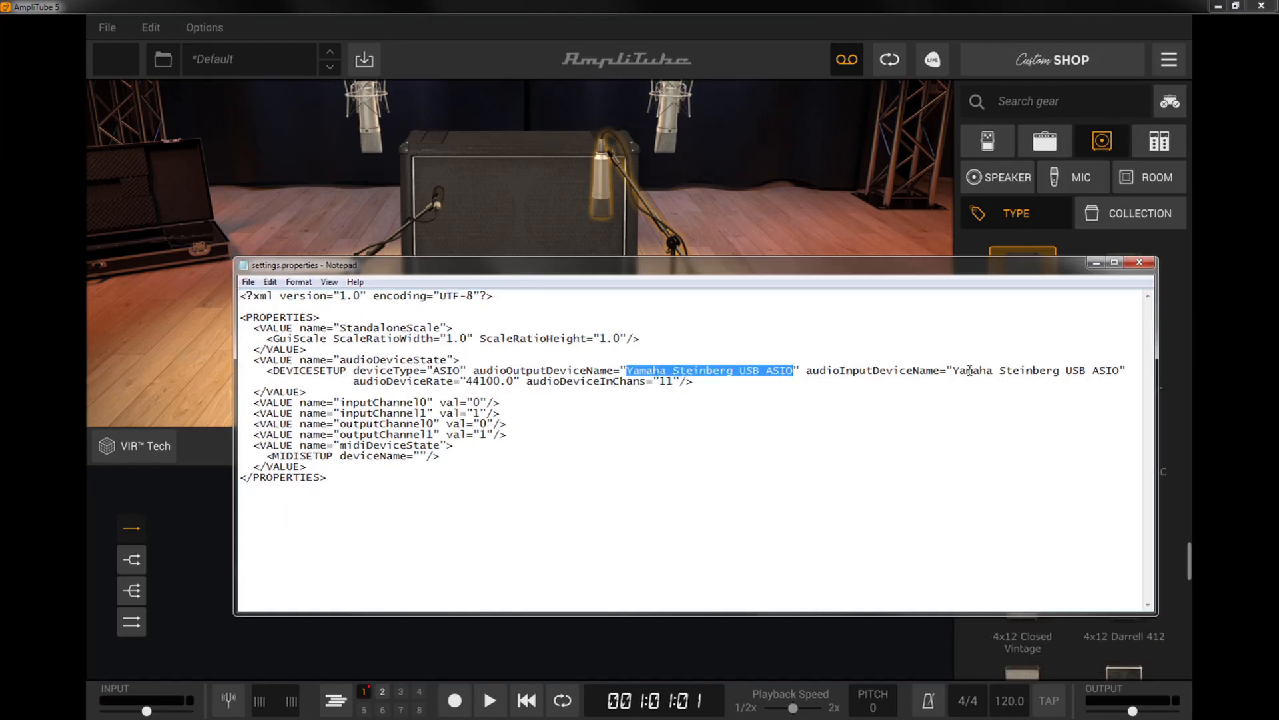
drag(956, 370, 1121, 371)
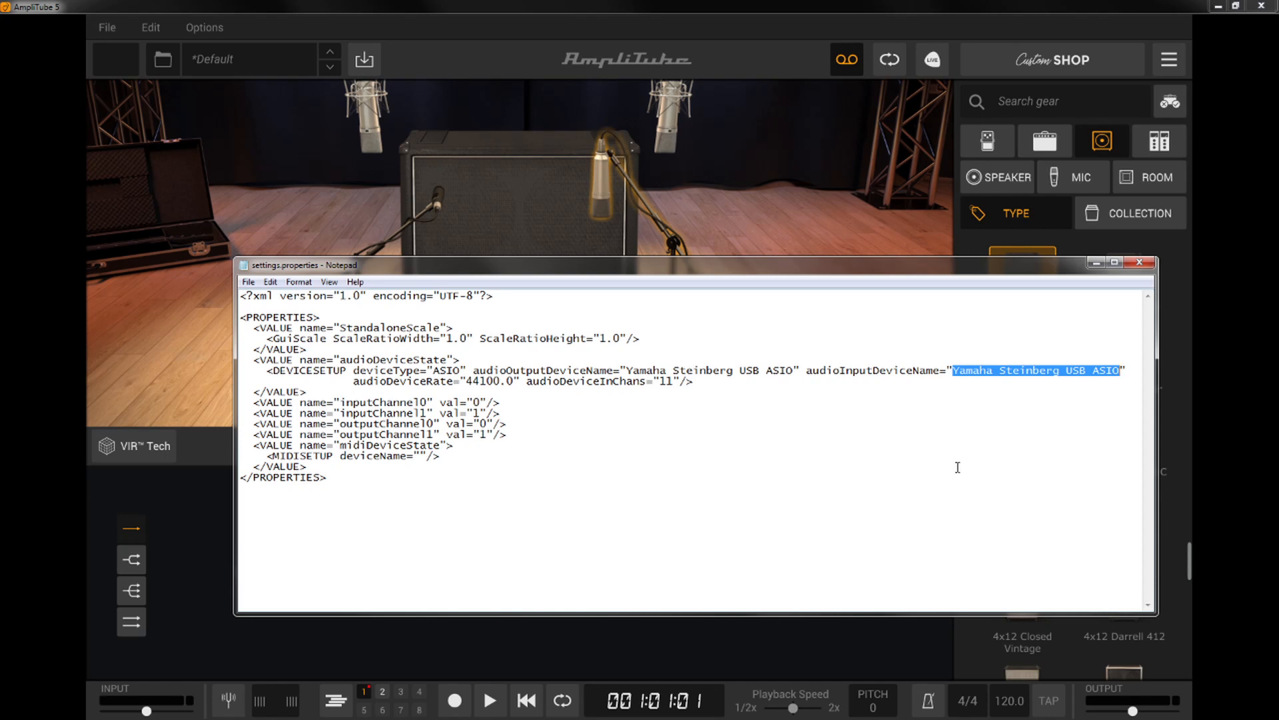
key(BackSpace)
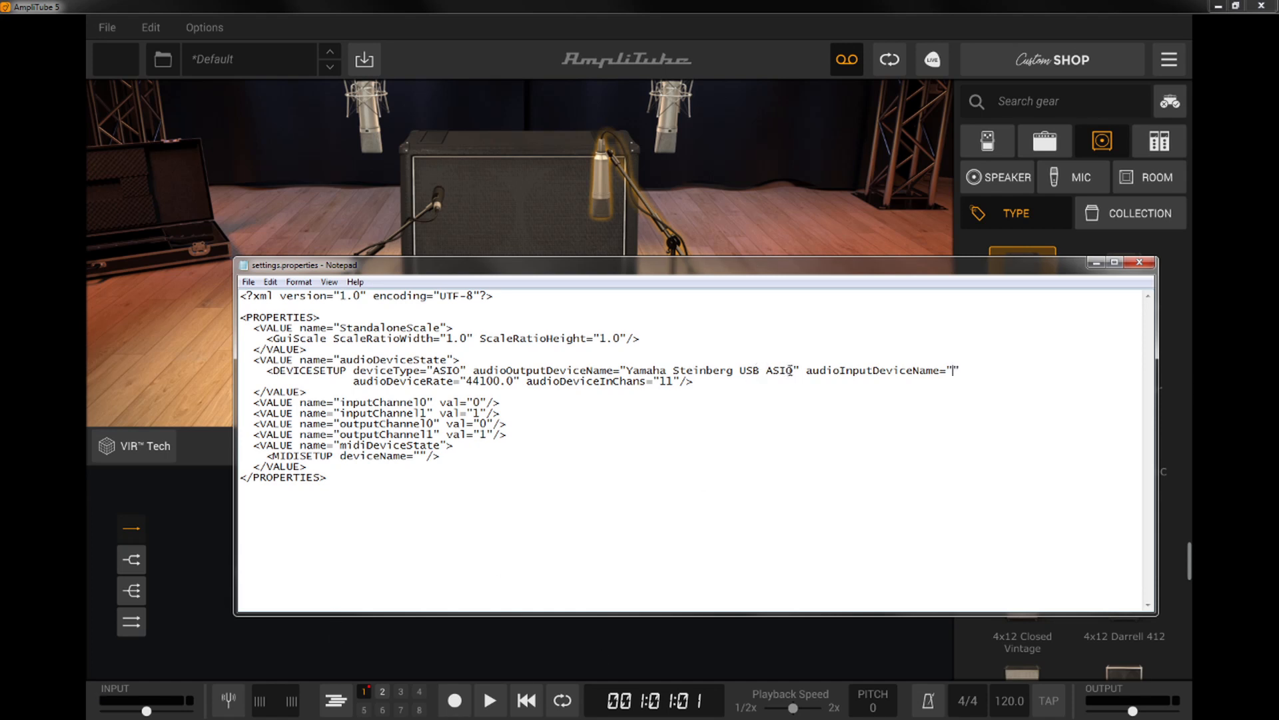
drag(794, 370, 625, 371)
key(BackSpace)
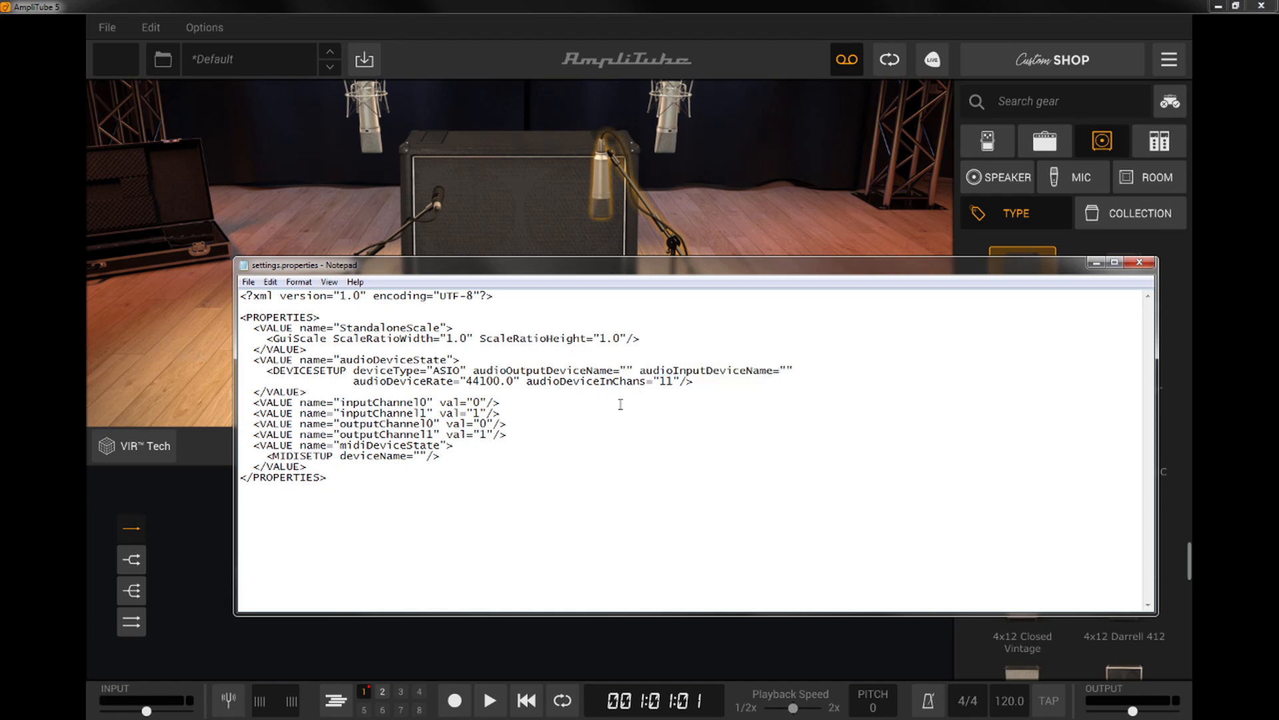
click(1140, 262)
click(672, 381)
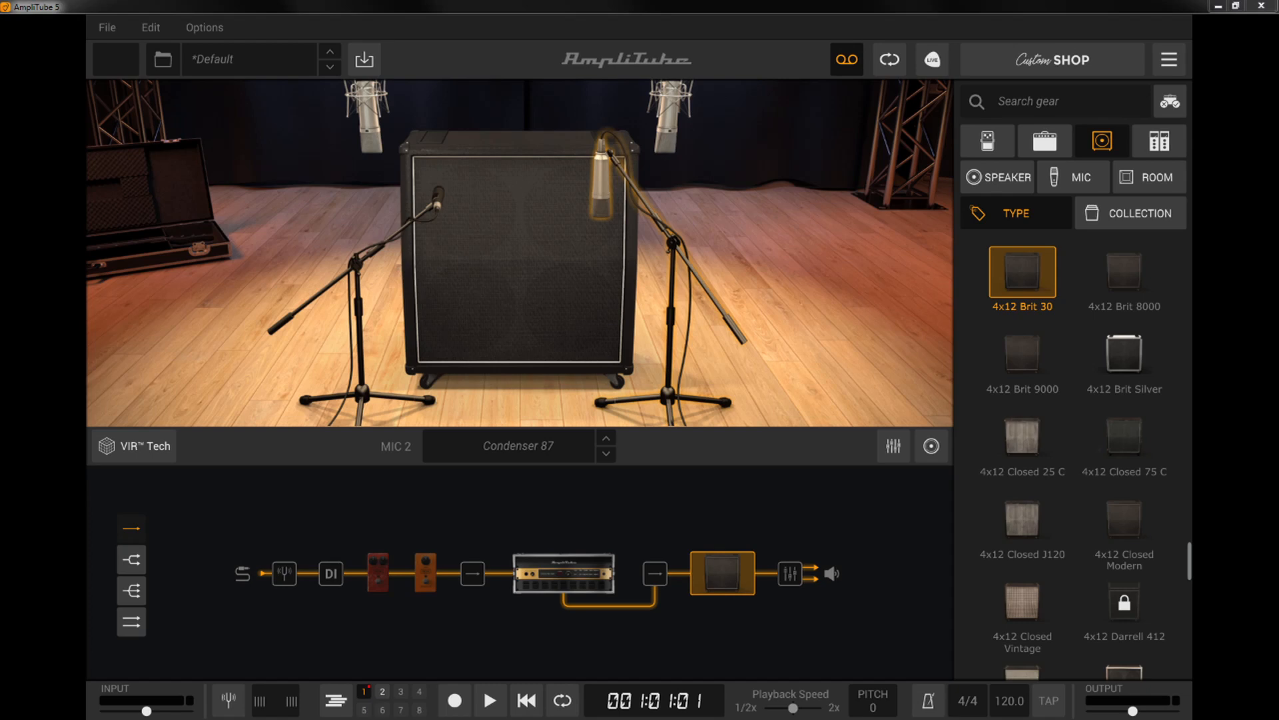
- Switch to AmpliTube's amp in the signal chain and replace it with the high-gain Powerball
click(422, 564)
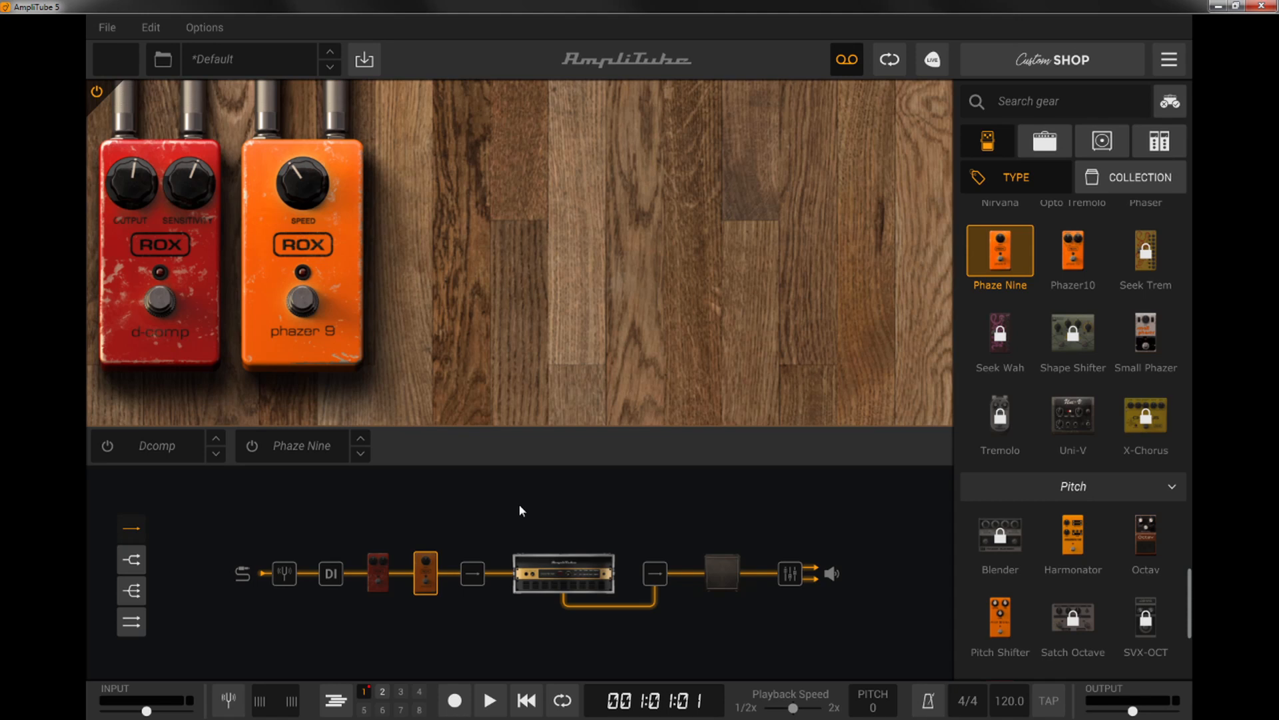
click(566, 574)
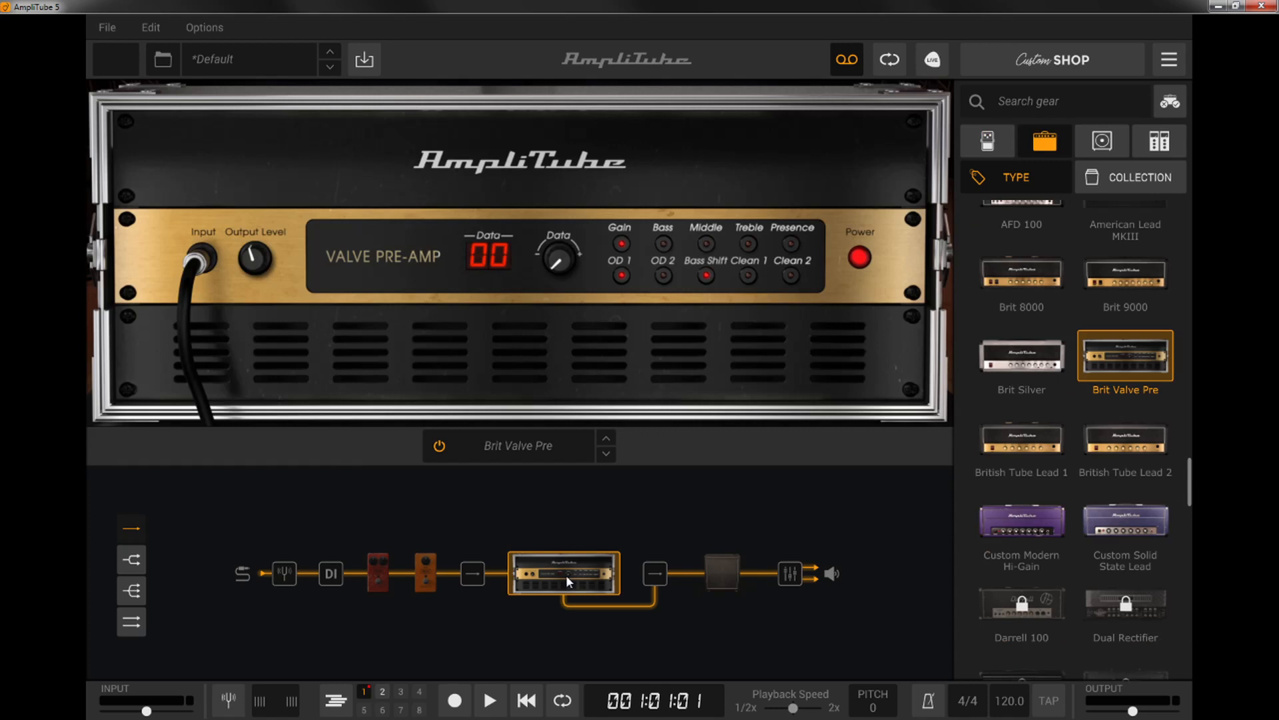
click(492, 447)
mouse_move(517, 521)
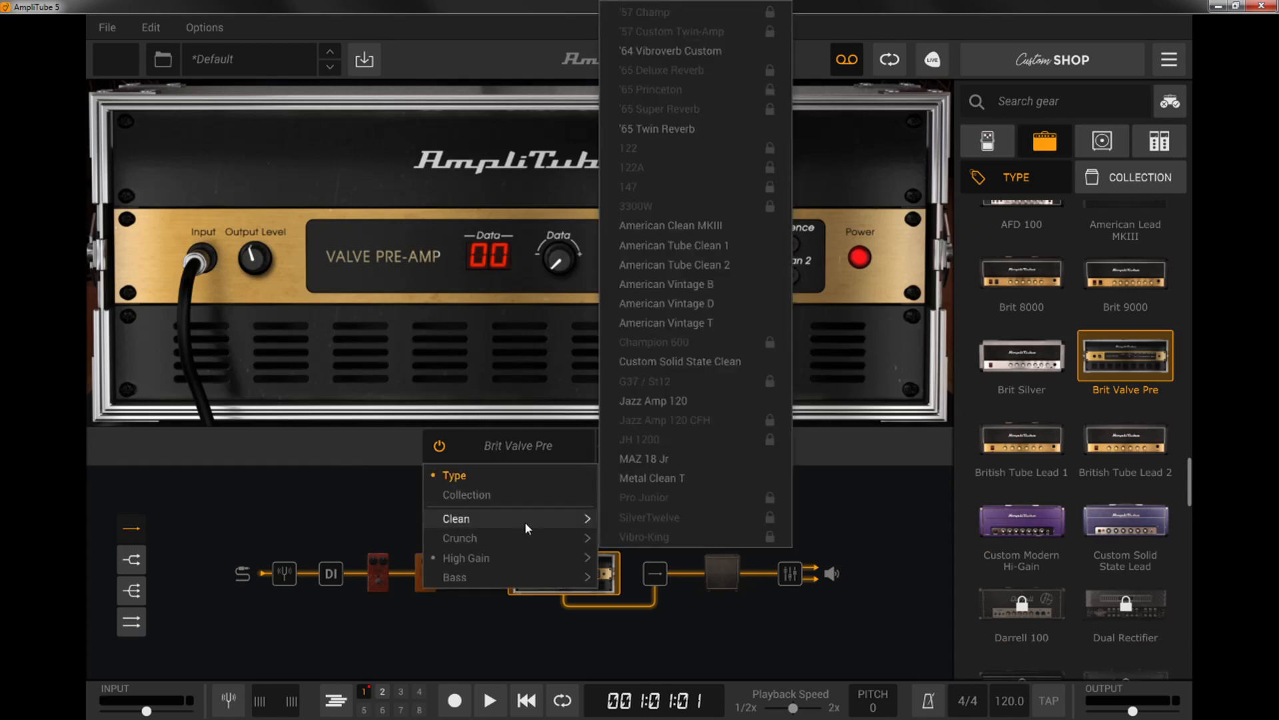
mouse_move(517, 556)
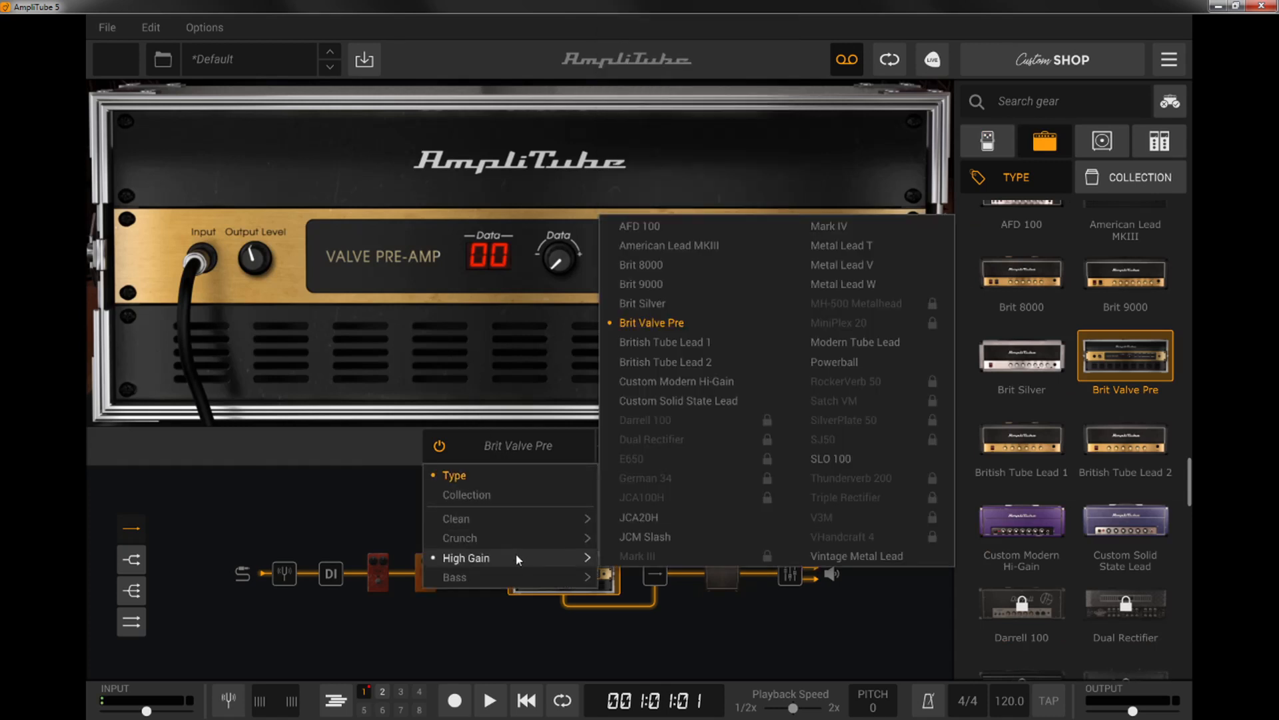
click(845, 368)
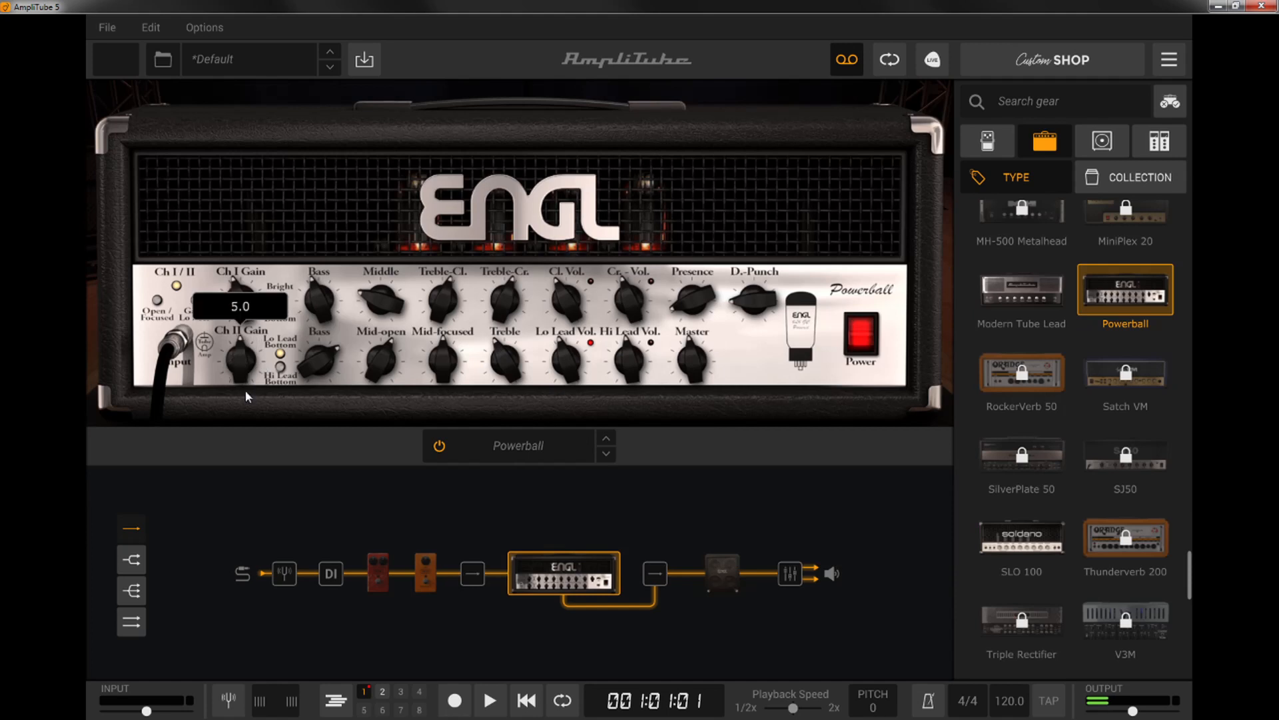
- Turn down the Powerball's Ch II Gain, switch its power off and on, and try the Ch I Gain knob
drag(245, 396, 246, 418)
click(851, 349)
click(858, 345)
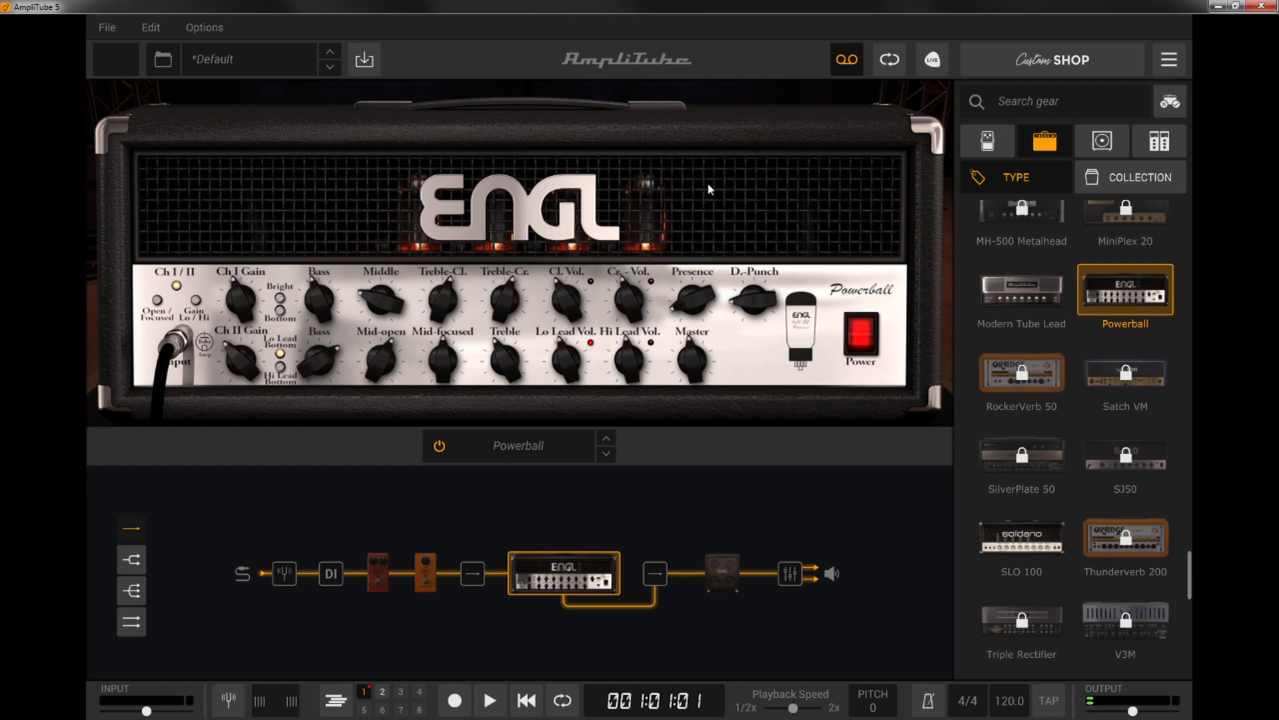
mouse_move(241, 312)
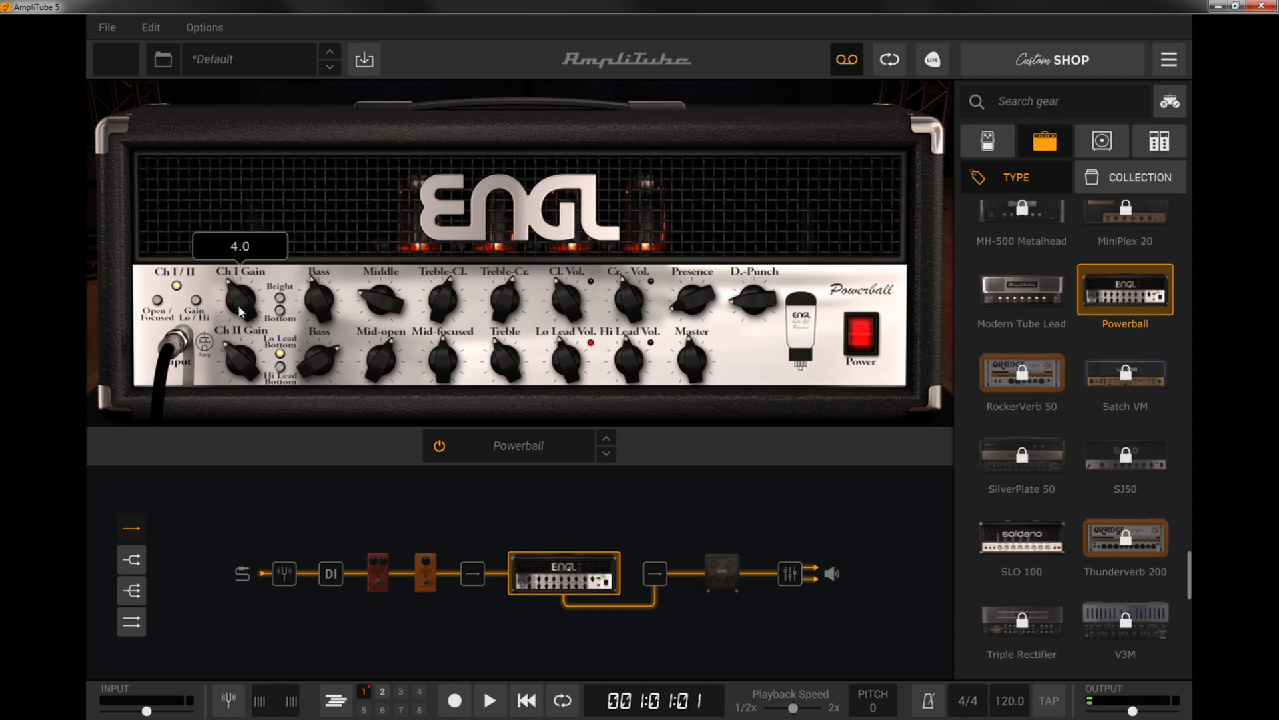
drag(240, 307, 240, 346)
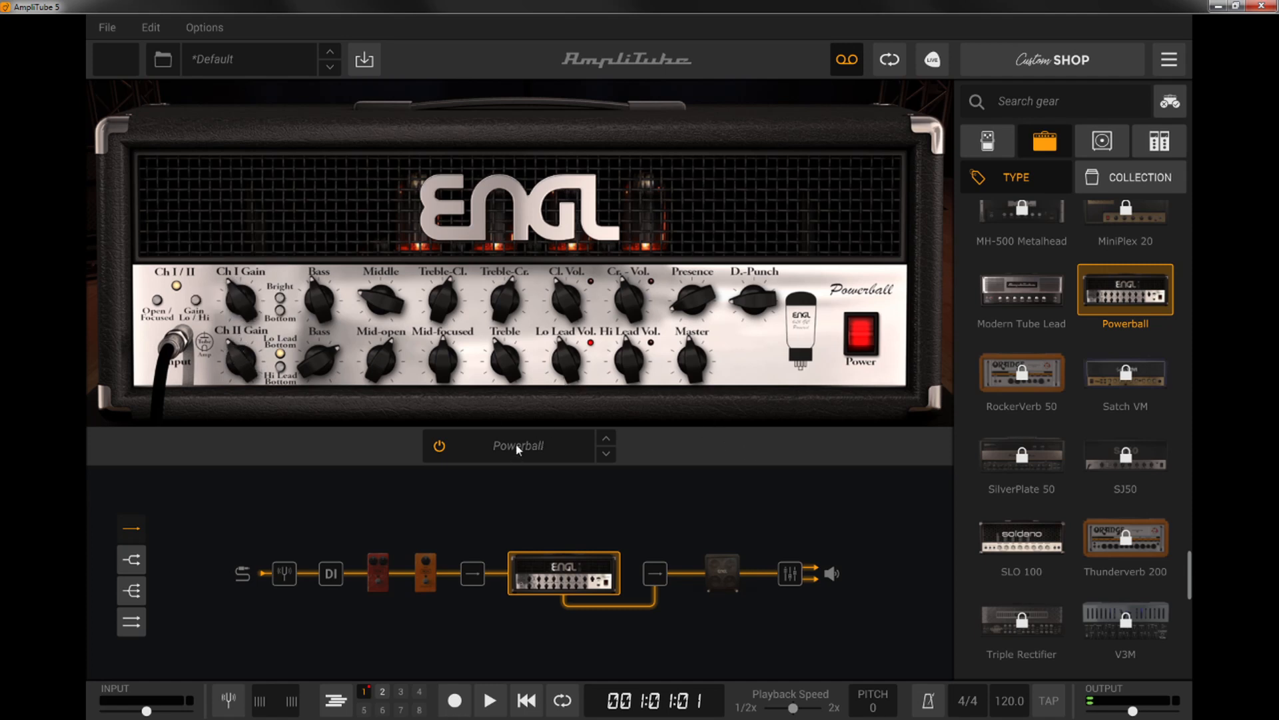
- Go to the cabinet in the signal chain, check the Mic 2 microphone types, and replace the cabinet with the 4x12 Metal T 1
click(725, 572)
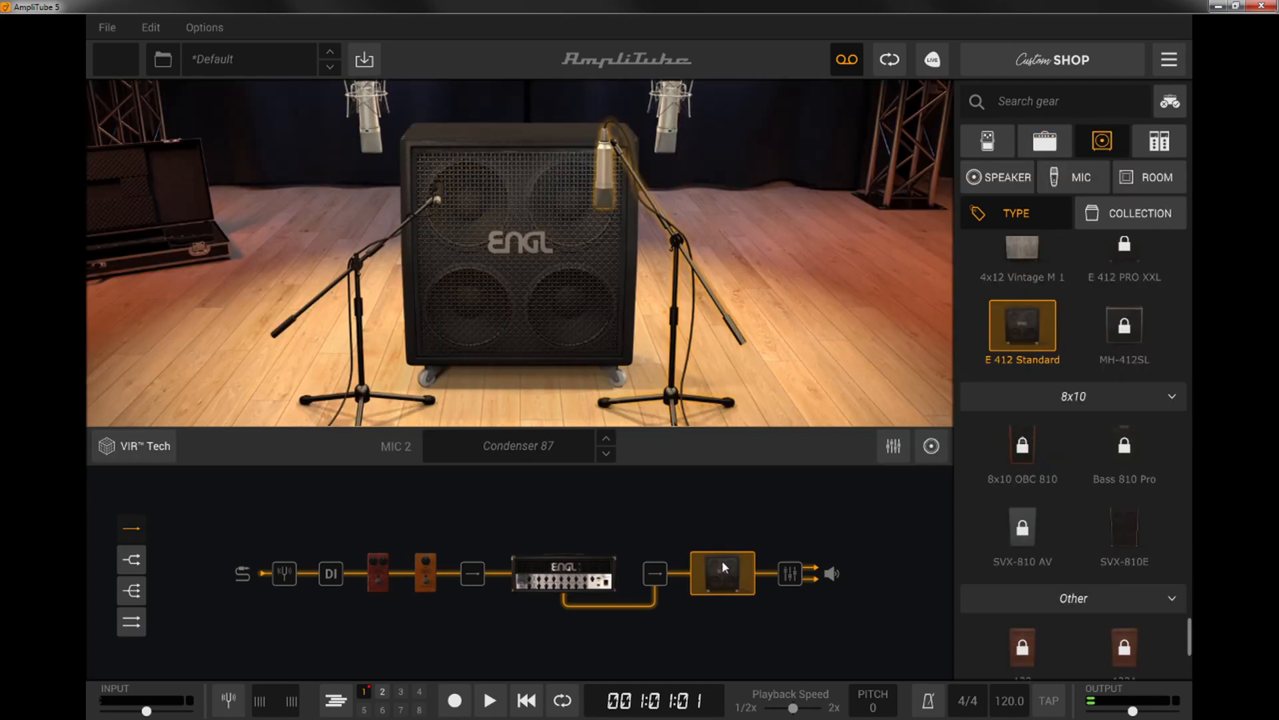
click(527, 445)
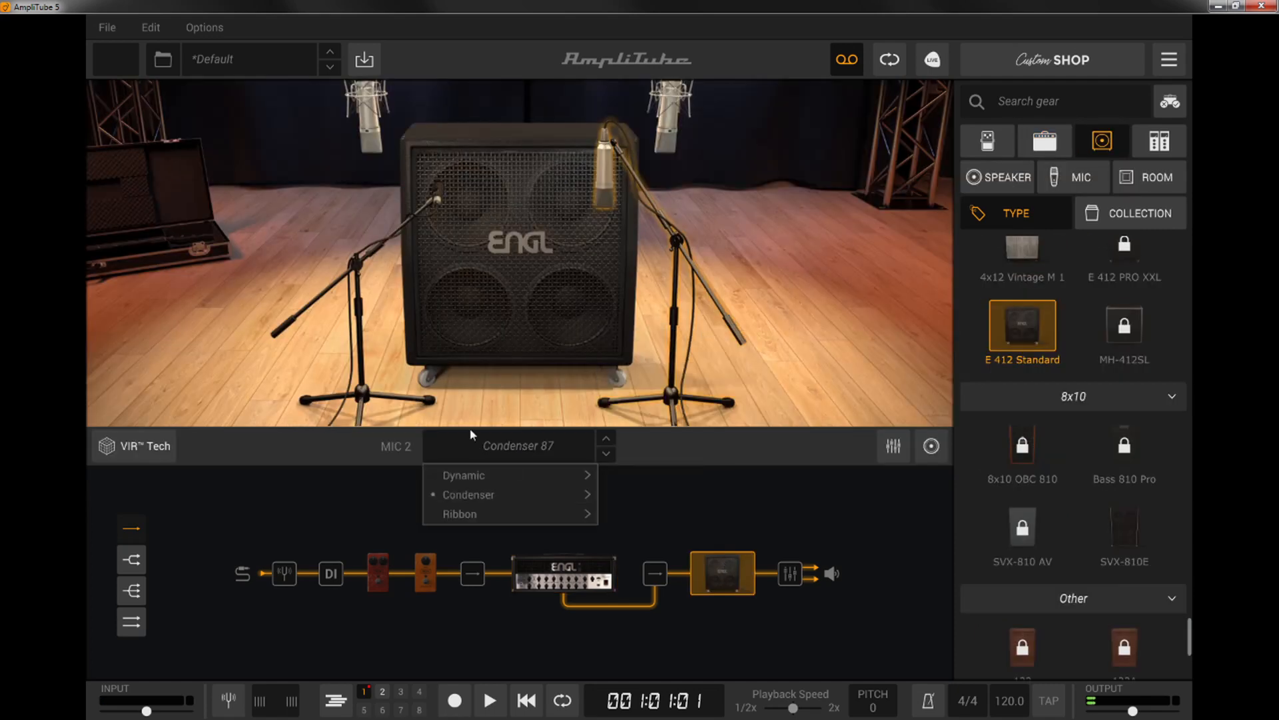
click(373, 474)
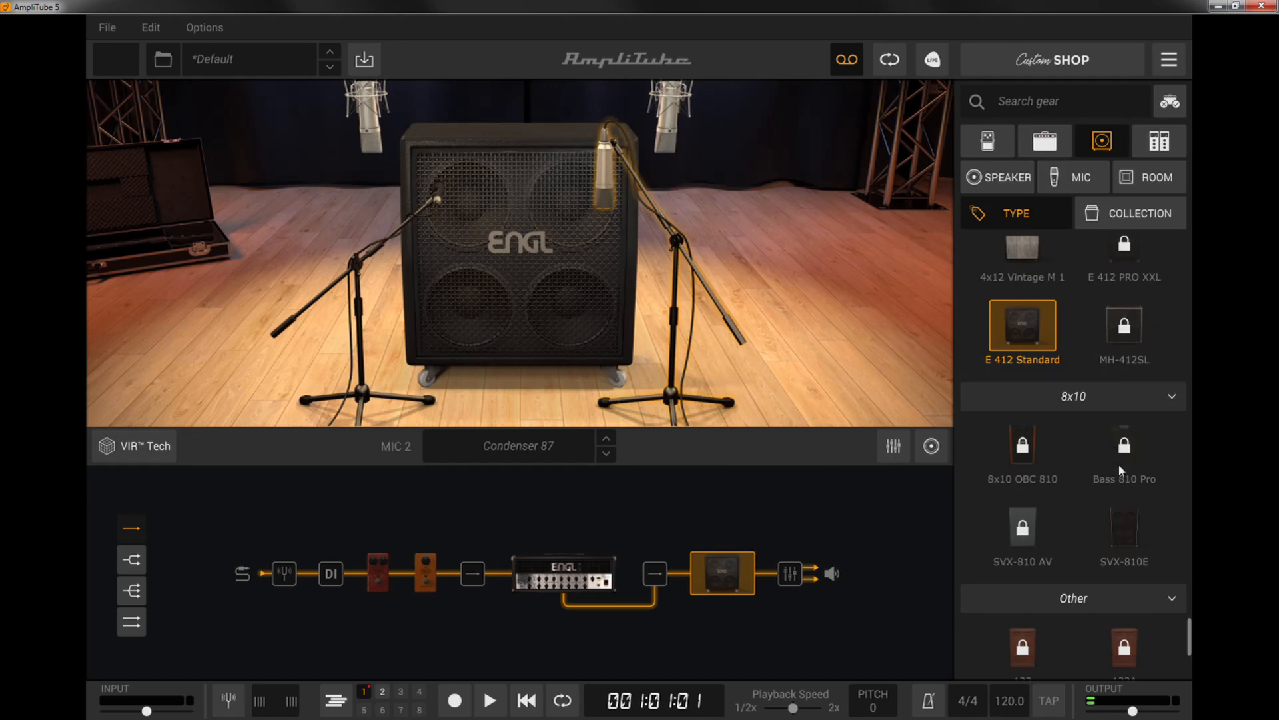
scroll(1157, 346, up, 15)
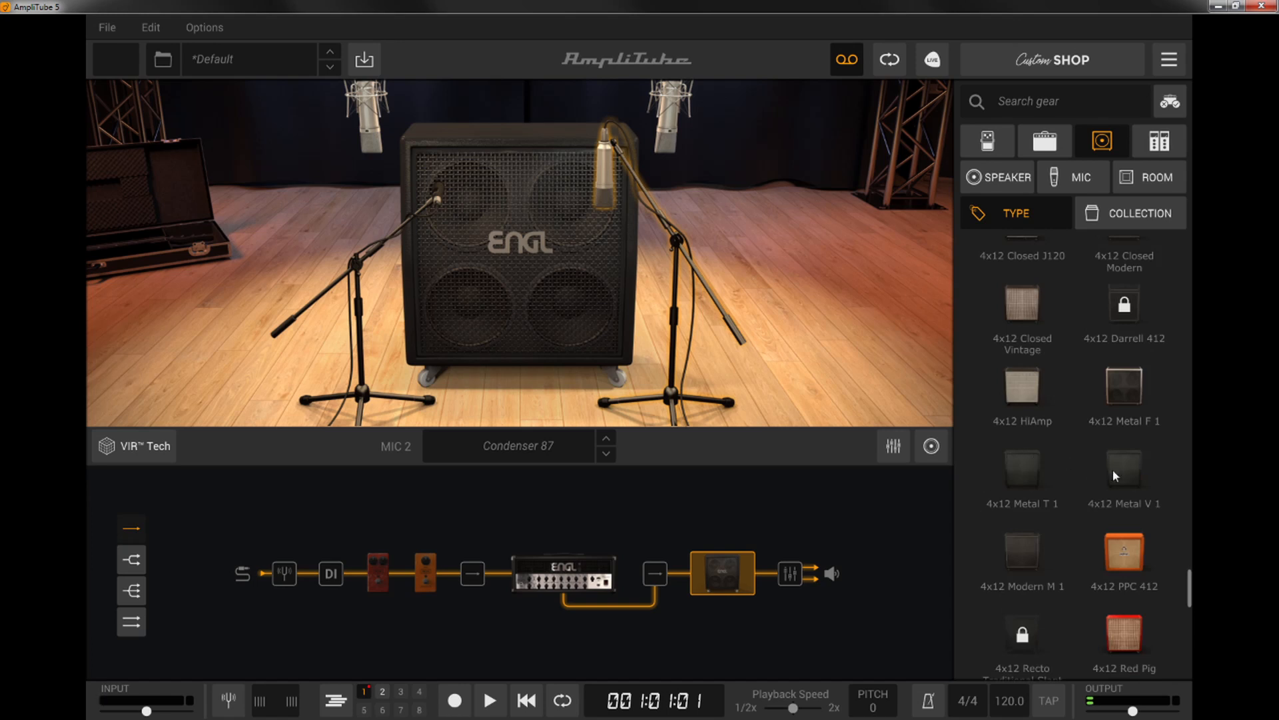
click(1025, 478)
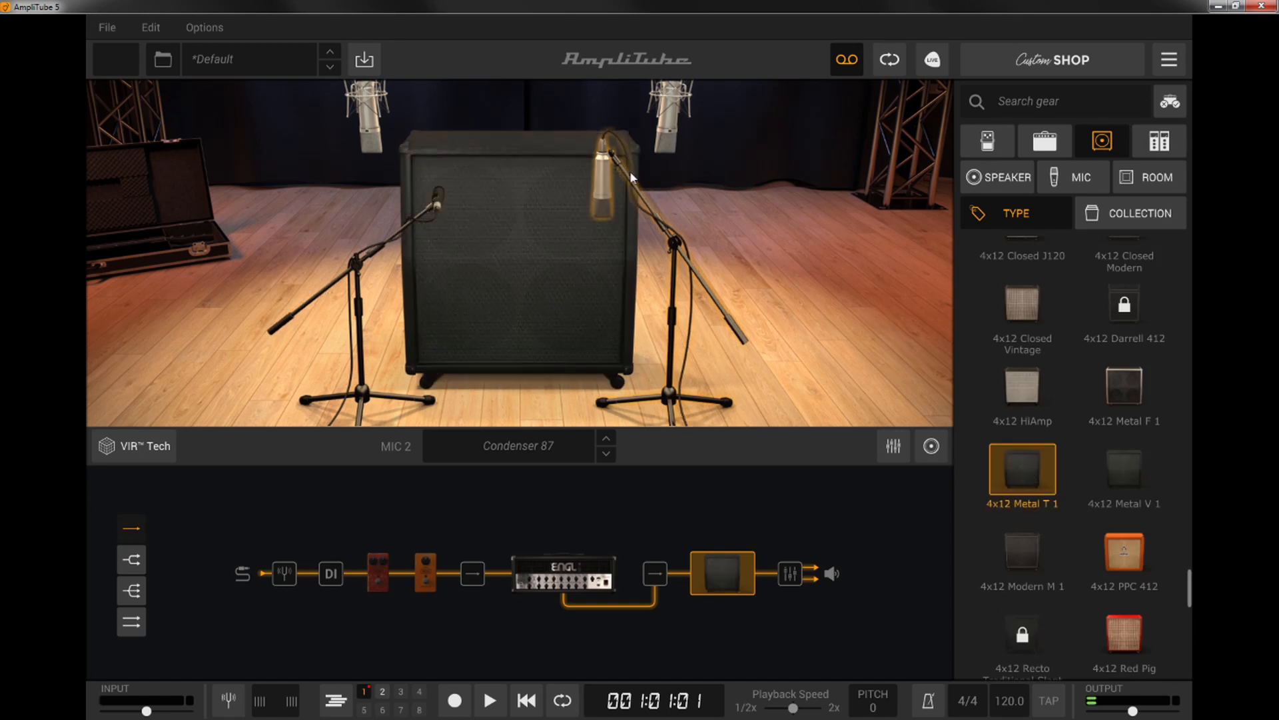
- View the cabinet's speaker choices and the amp and pedal gear categories, ending on the Powerball amp in the signal chain
click(1009, 179)
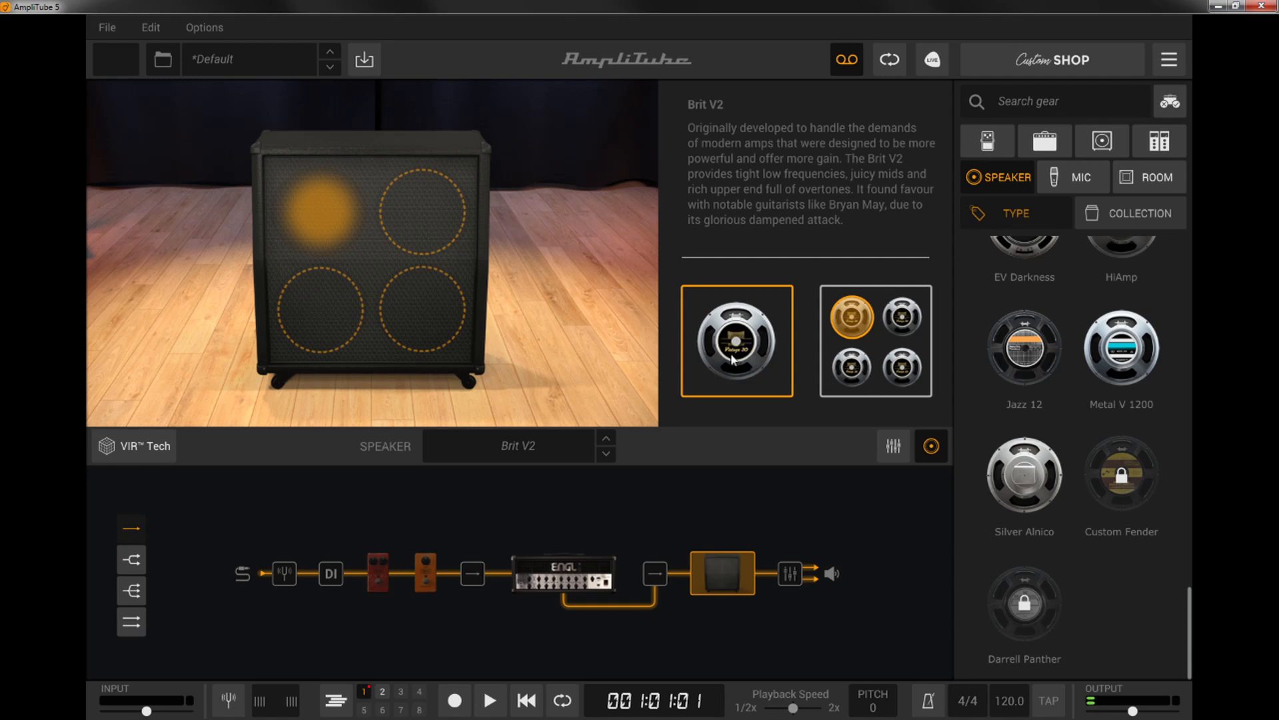
click(1047, 146)
click(990, 142)
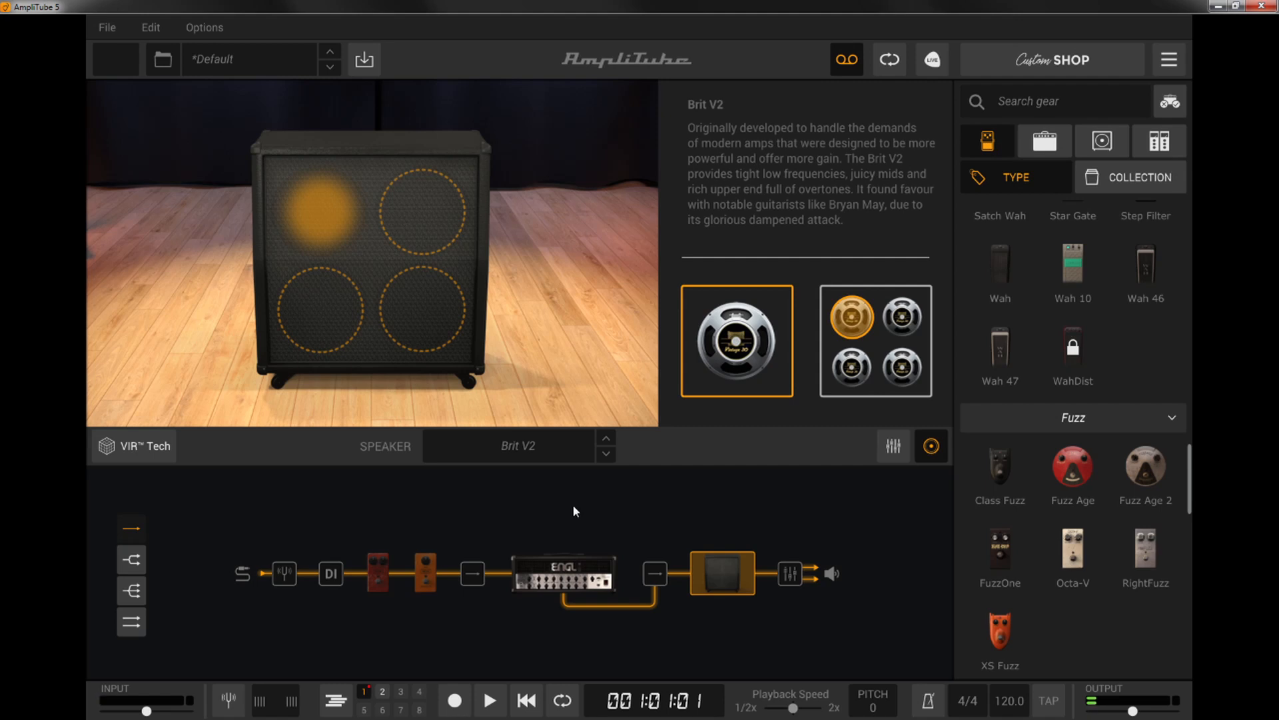
click(561, 561)
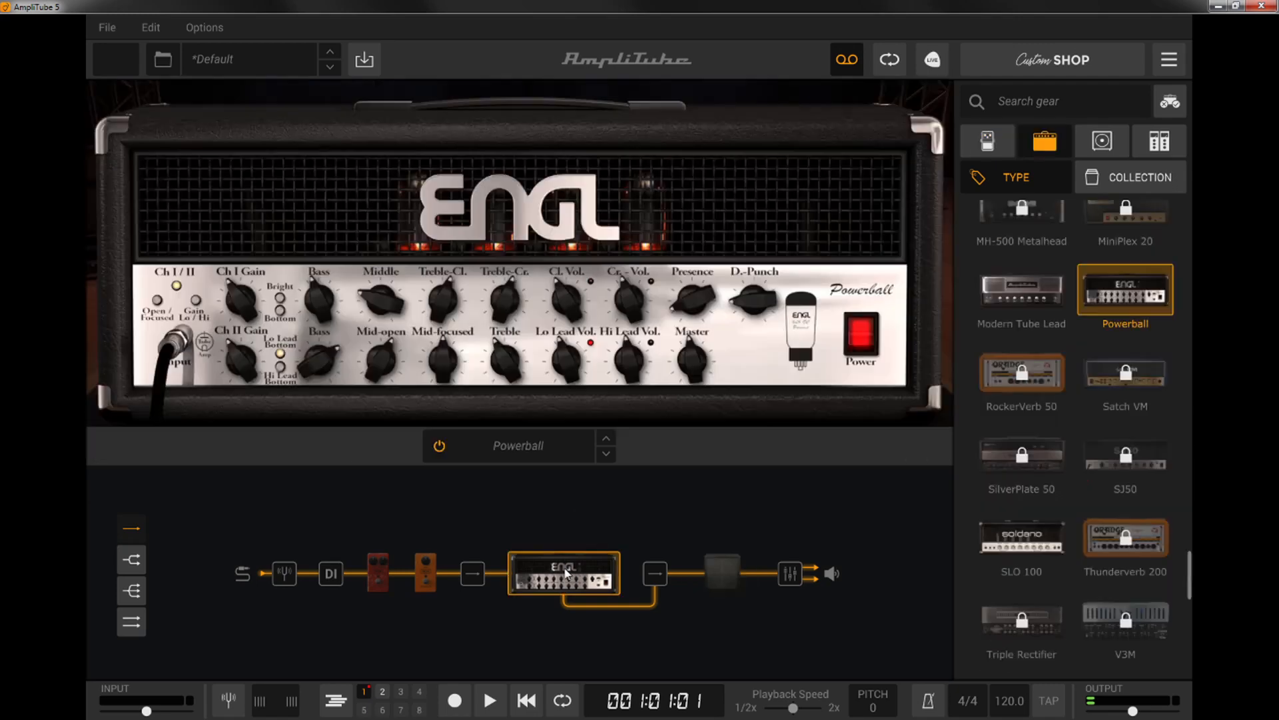